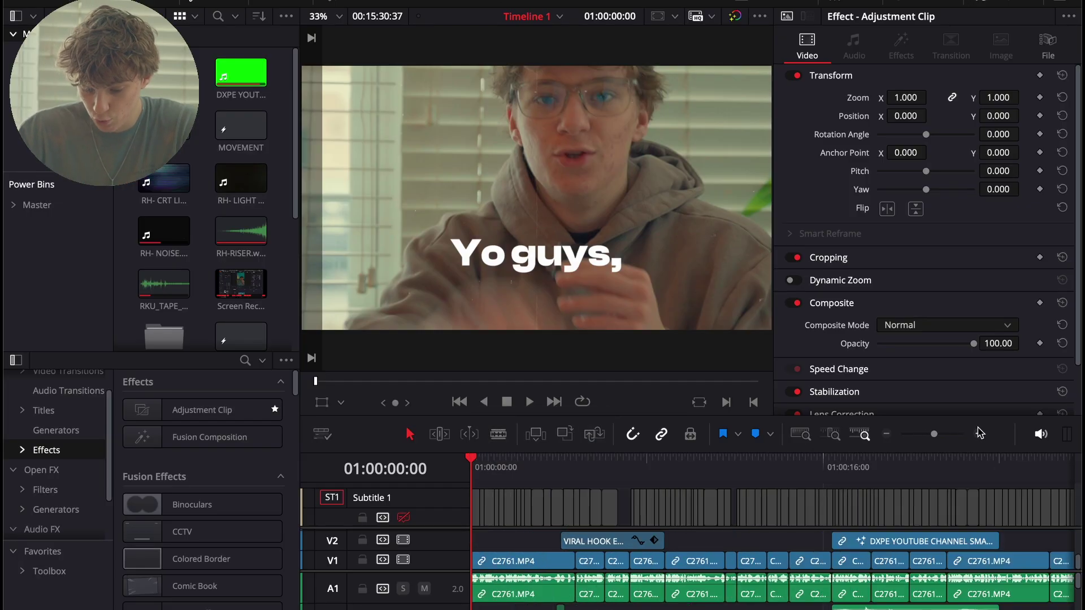
- Play the opening of the timeline and get an overview of the whole edit
key("space")
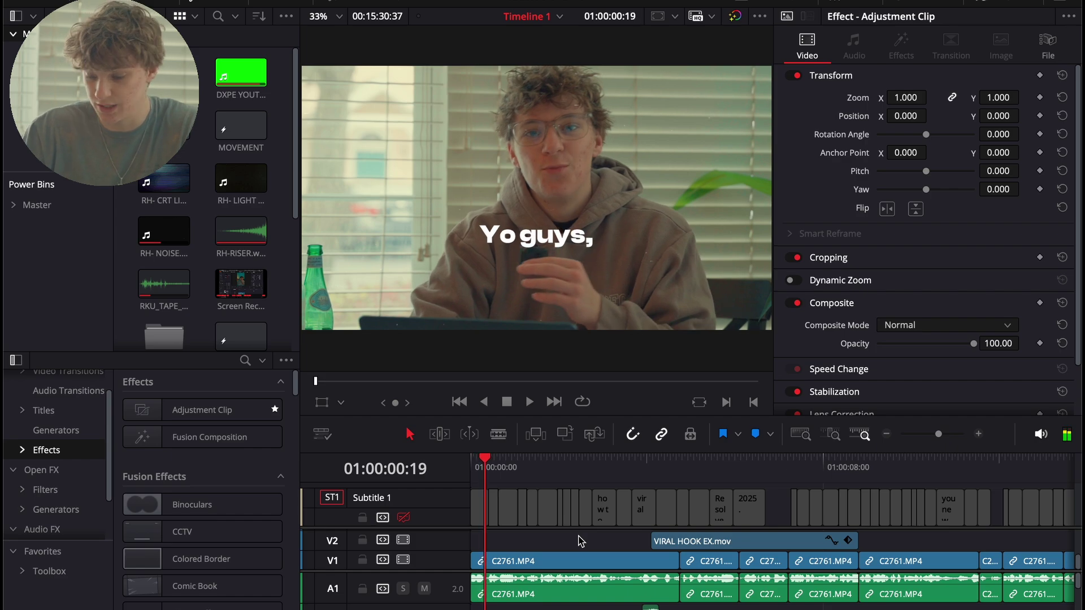
left_click(885, 434)
left_click(886, 434)
left_click(885, 435)
left_click(886, 435)
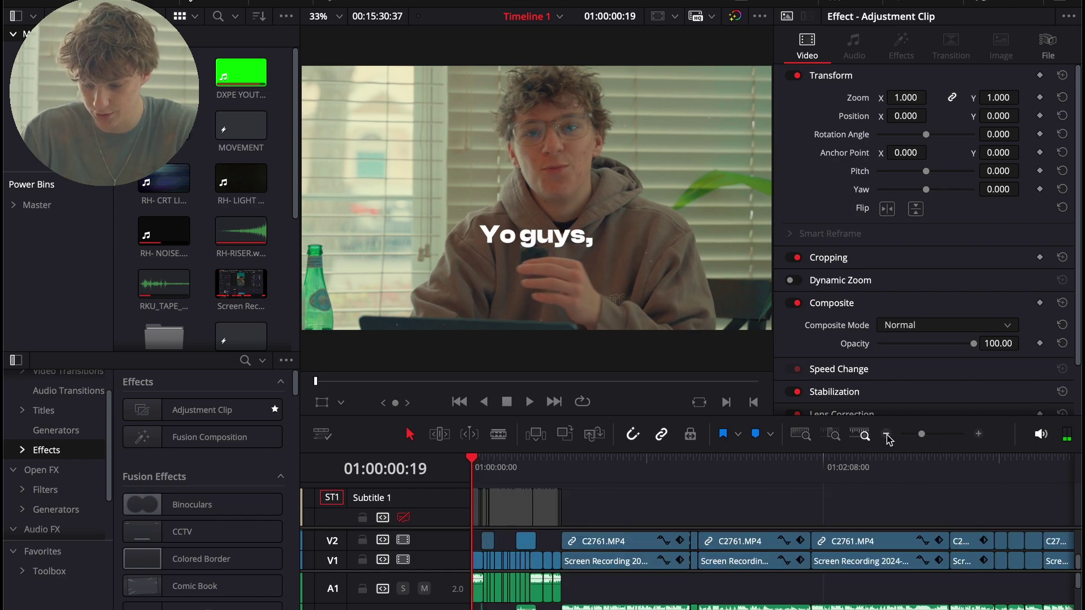
left_click(886, 434)
left_click(886, 434)
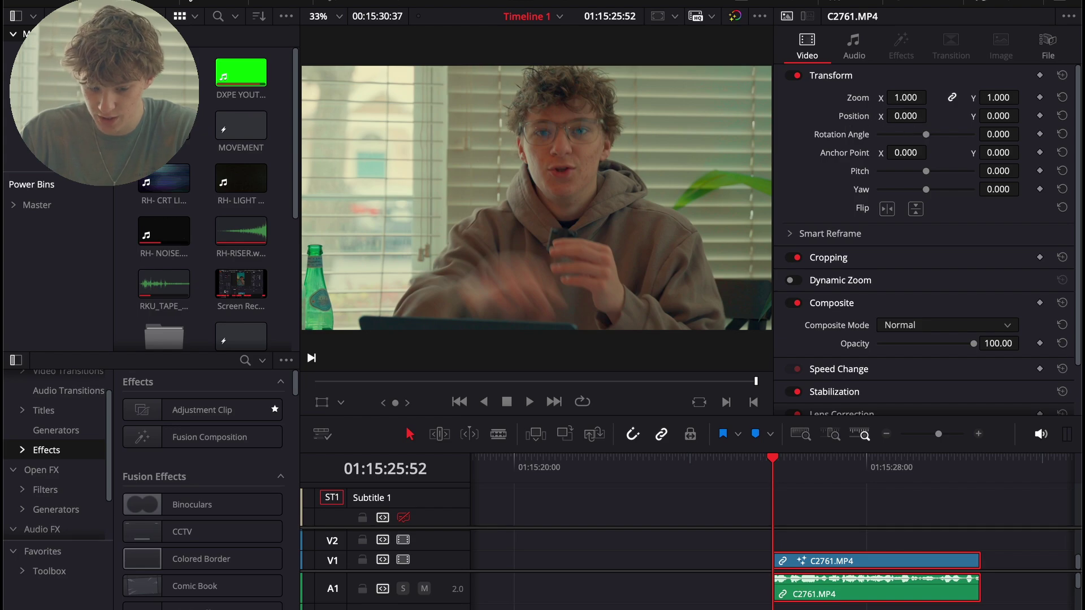
- Keyframe the last clip's transform from zoom 2.230, position -267, -468 at its start to zoom 1, position 0.5, 0 at 01:15:26:19
left_click_drag(905, 97, 886, 116)
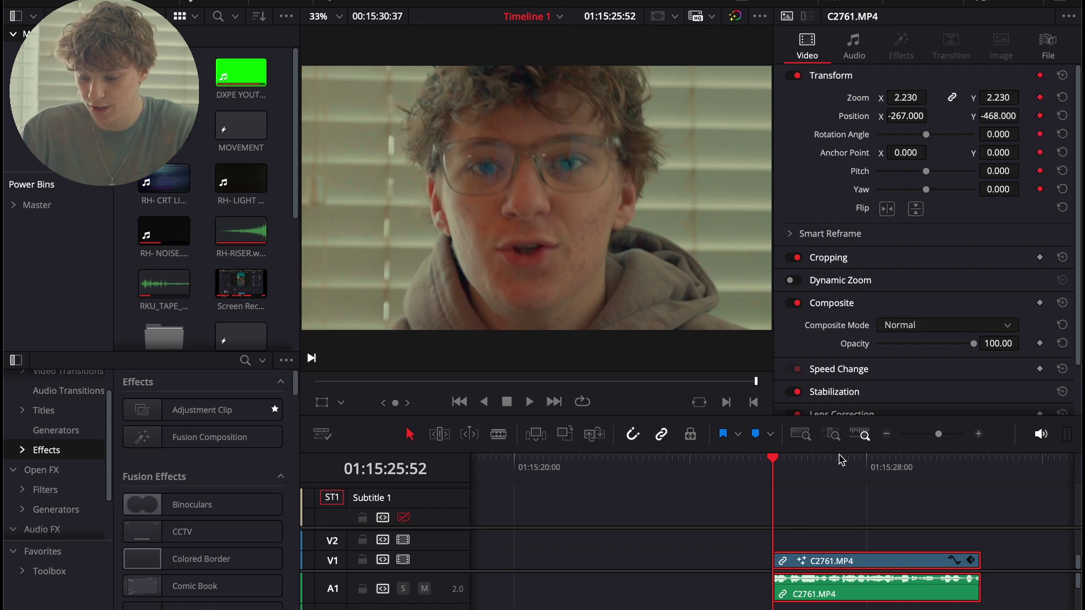
key("space")
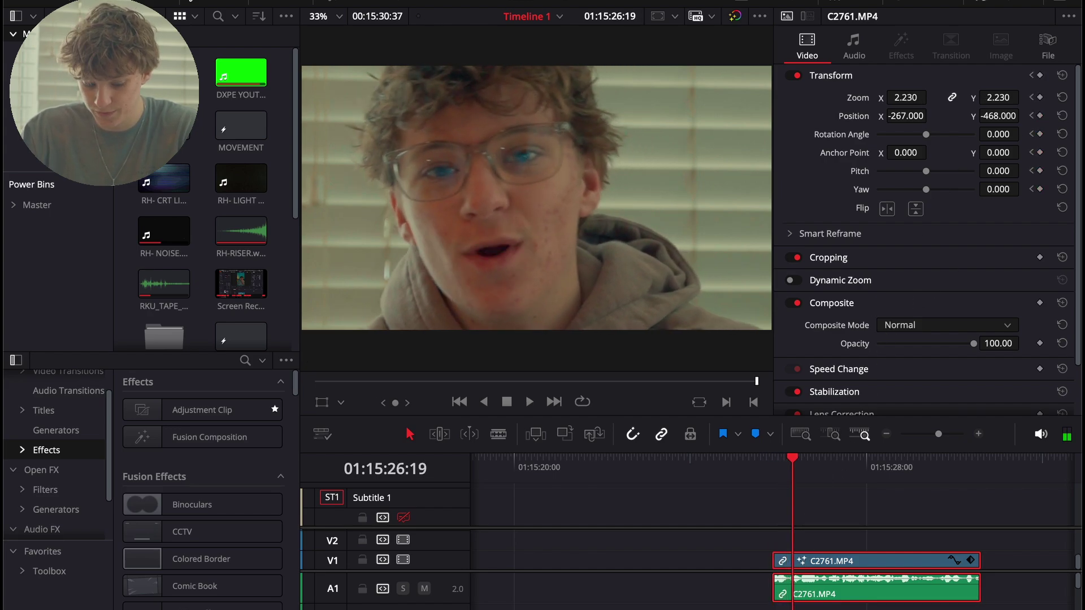
double_click(905, 98)
type("1")
key("Return")
double_click(903, 116)
type("0")
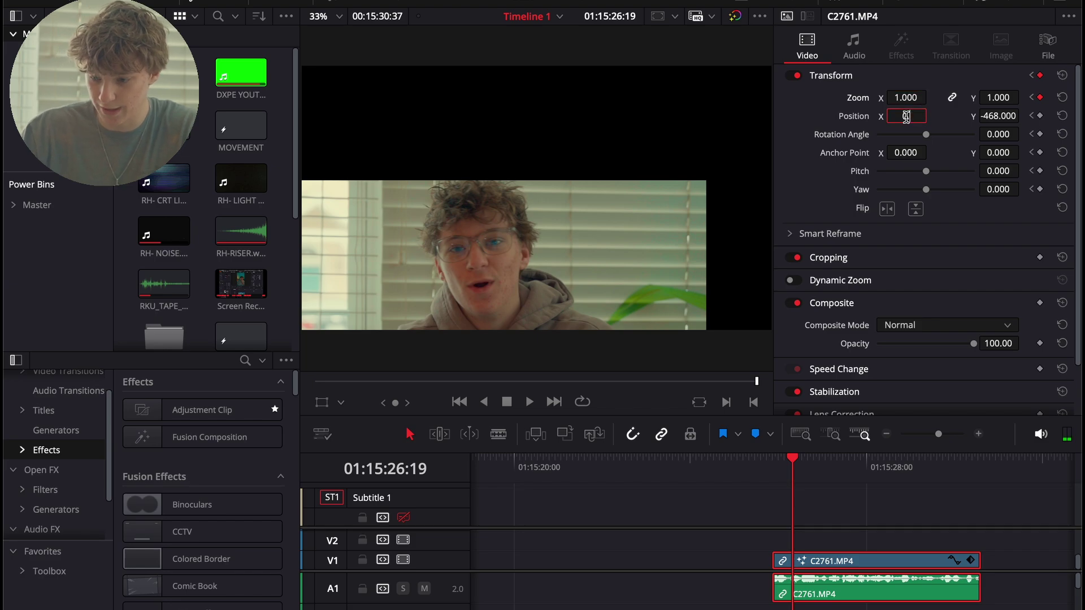
key("Return")
left_click(997, 115)
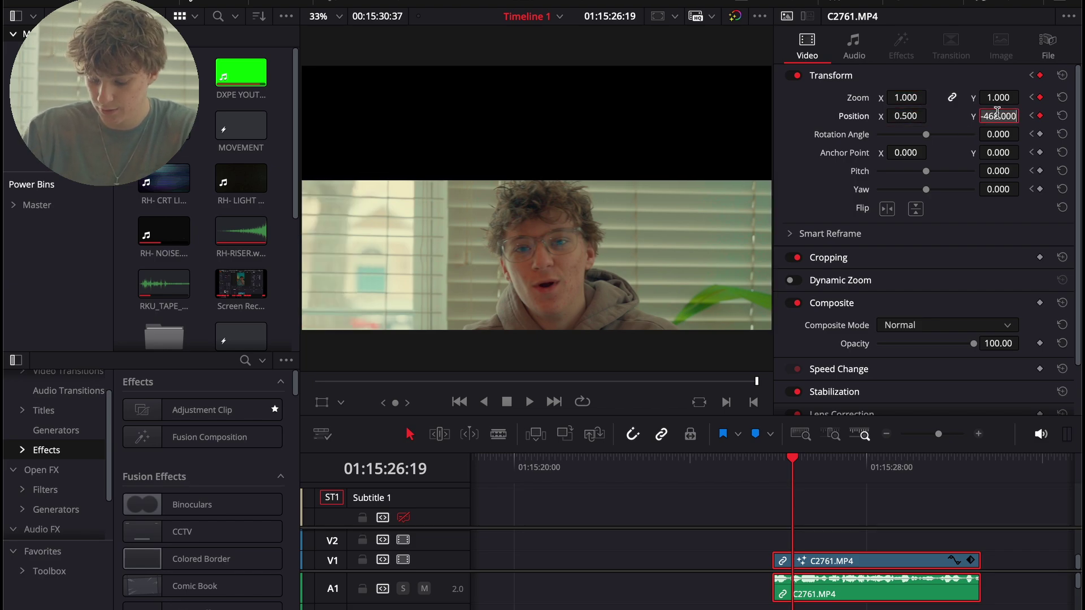
type("0")
key("Return")
- Play back the keyframed zoom from the start of the last clip
left_click_drag(793, 476, 773, 476)
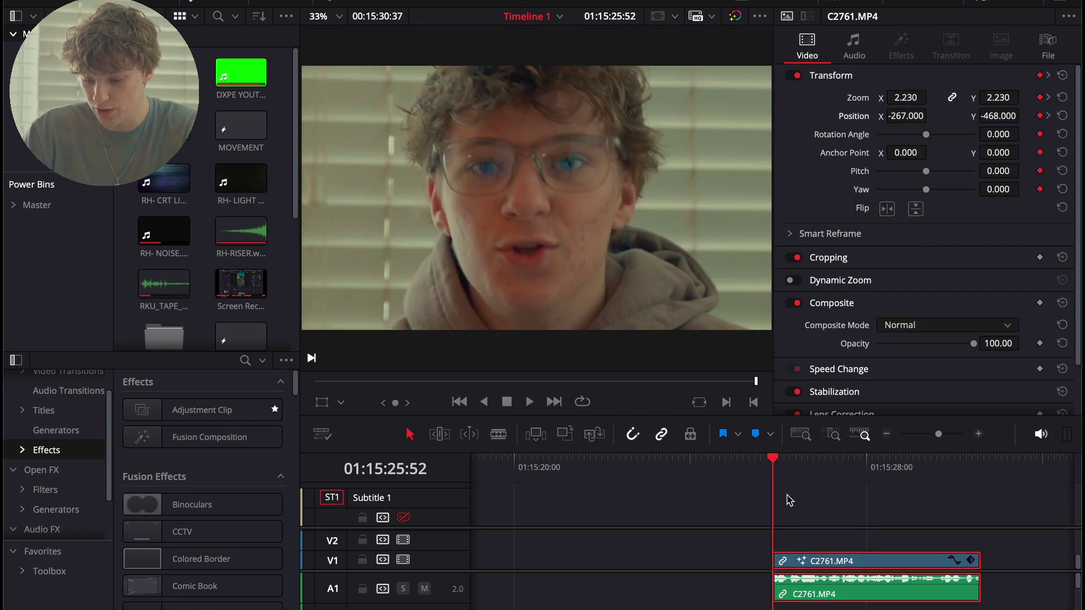
left_click(795, 510)
key("space")
key("space")
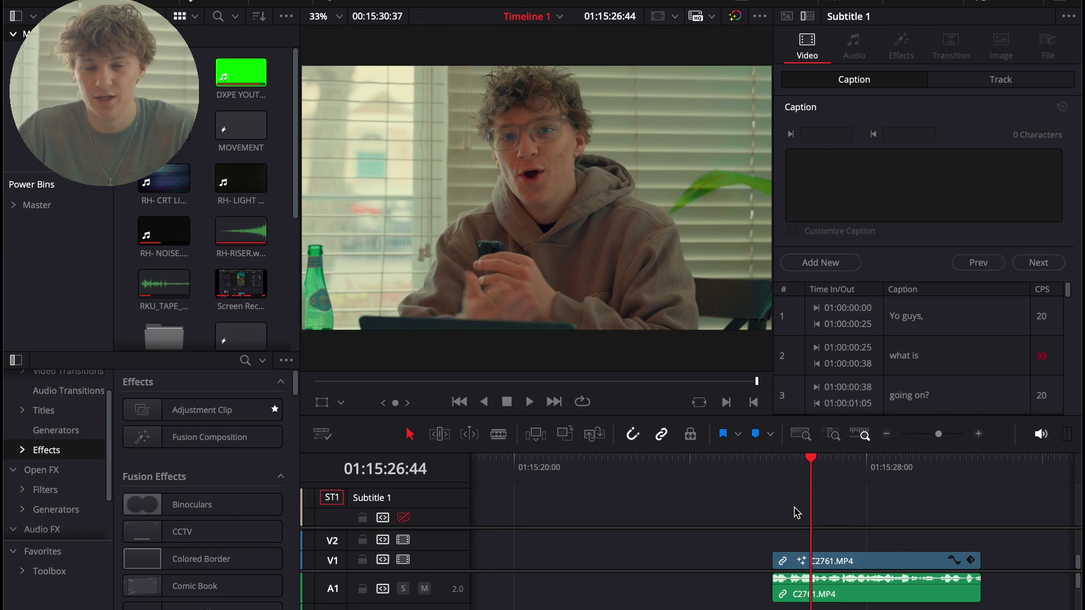
- Open the last clip's keyframe and curve lanes and apply curved easing to both Position Y keyframes
key("Up")
key("super+equal")
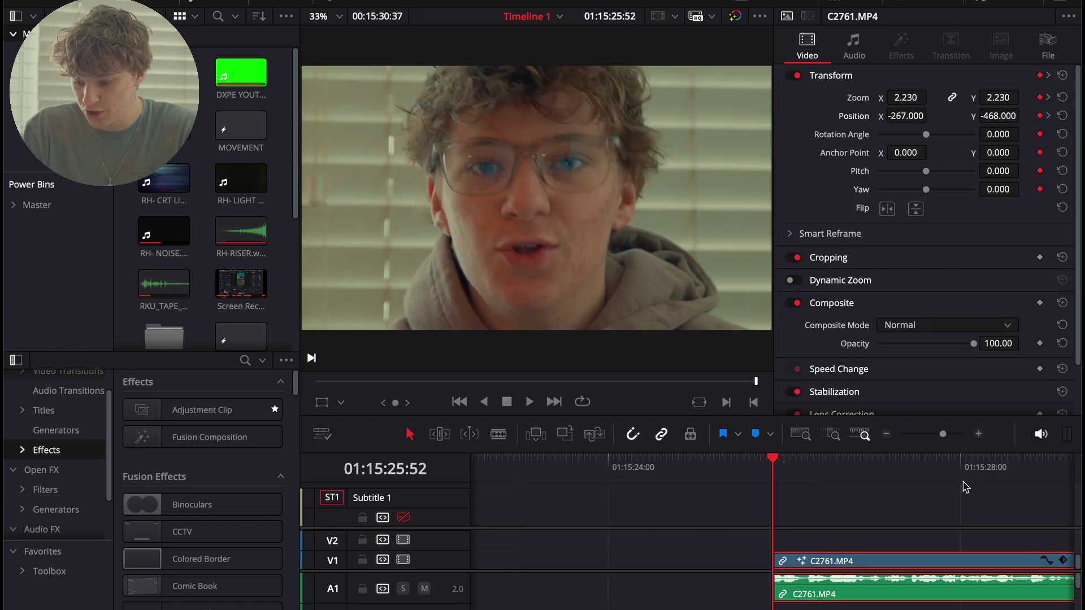
scroll(925, 533, "right", 4)
left_click(966, 561)
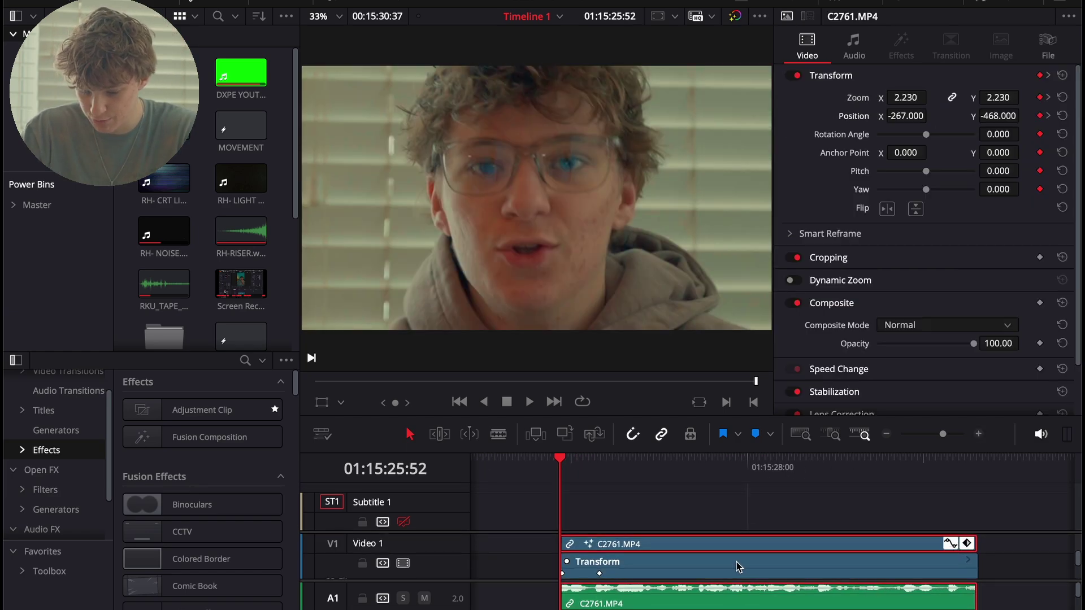
scroll(736, 567, "down", 3)
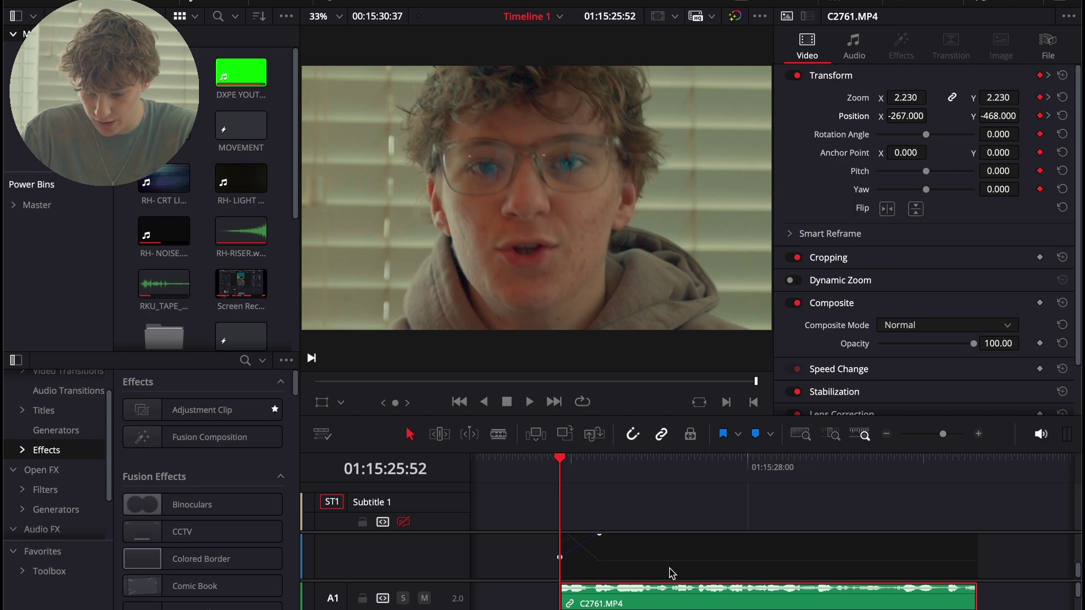
left_click_drag(672, 574, 531, 524)
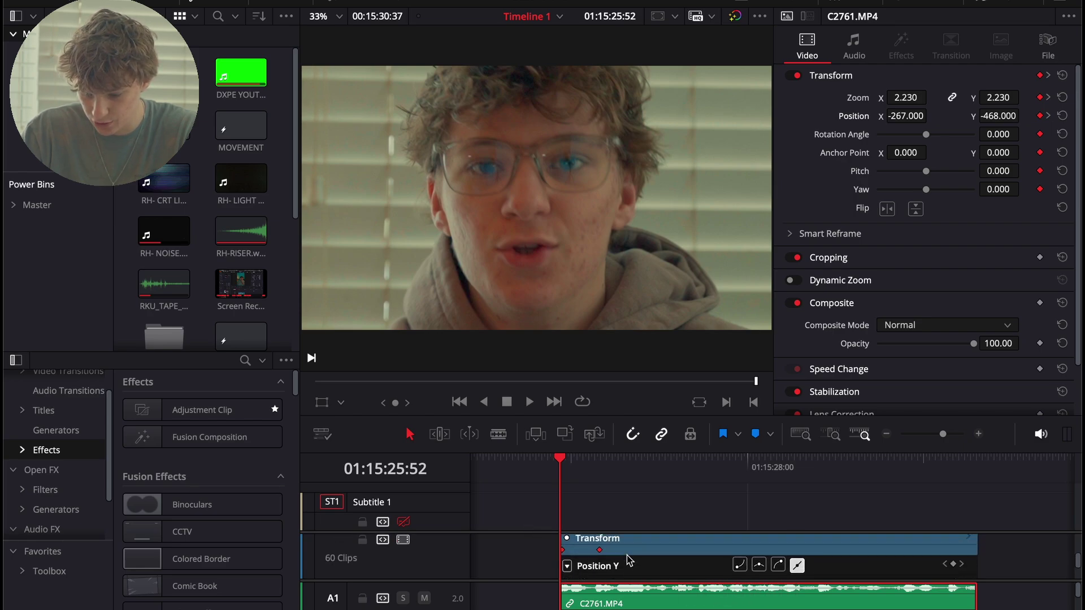
left_click(778, 565)
- Try to reshape the Position Y easing curve between the clip's two keyframes
scroll(667, 567, "down", 3)
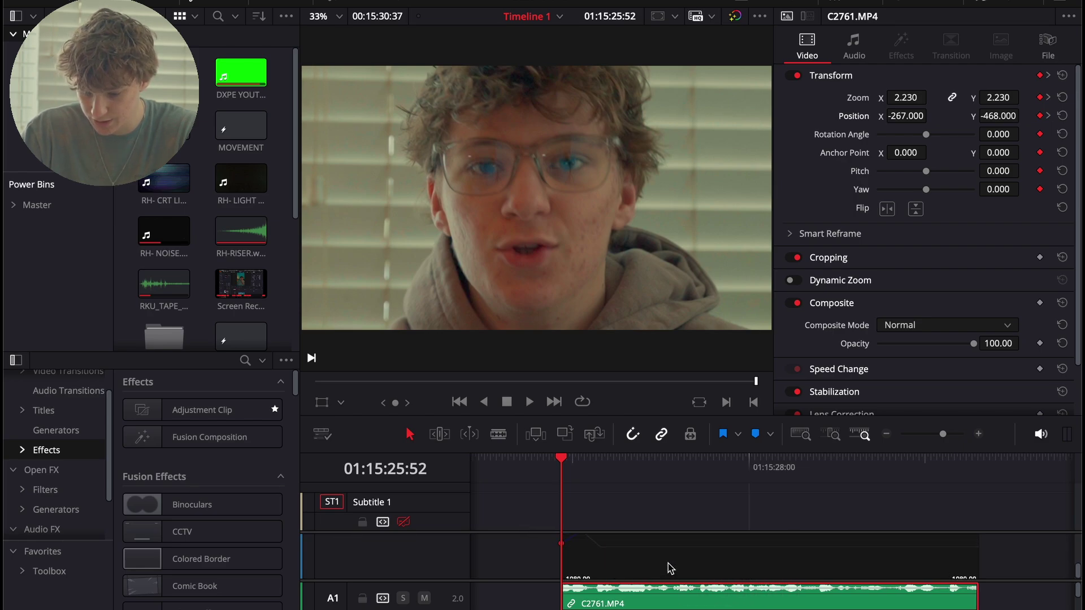
scroll(667, 564, "down", 1)
left_click(612, 560)
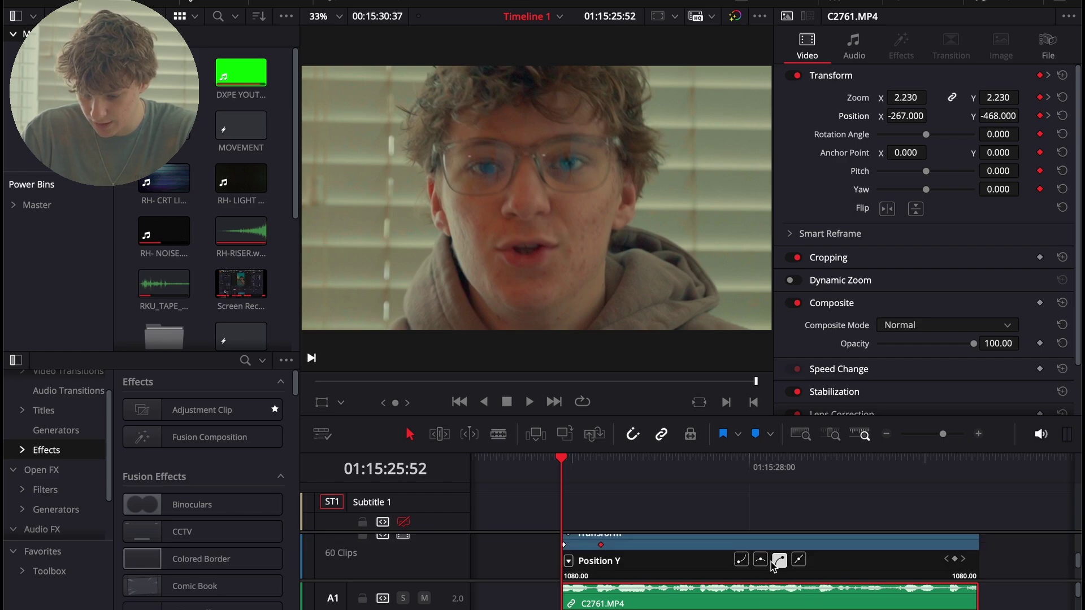
scroll(669, 561, "down", 3)
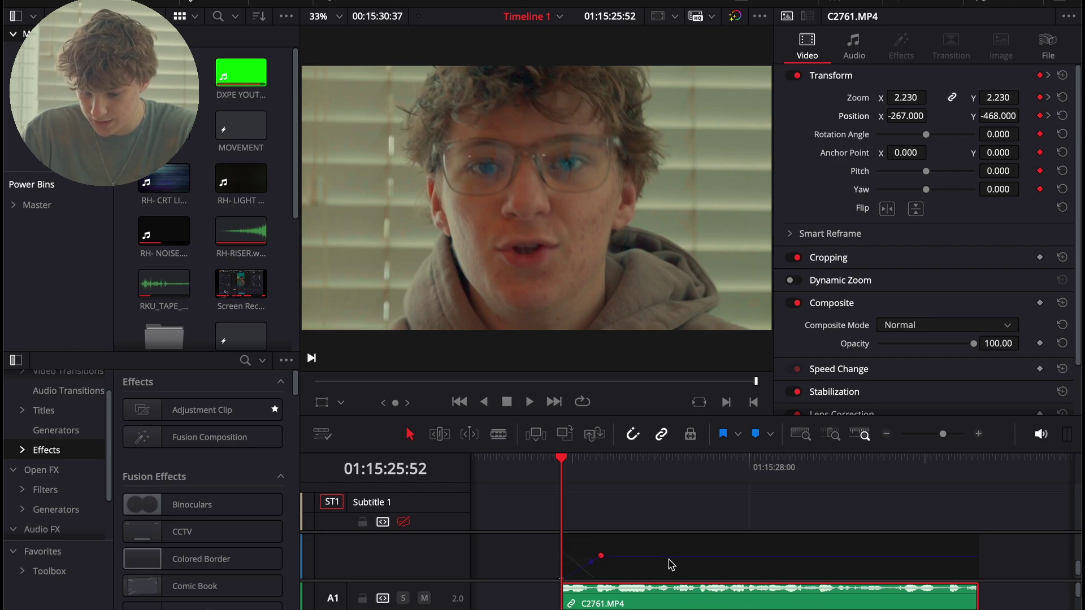
mouse_move(597, 564)
left_mouse_down()
mouse_move(720, 556)
mouse_move(590, 559)
left_mouse_up()
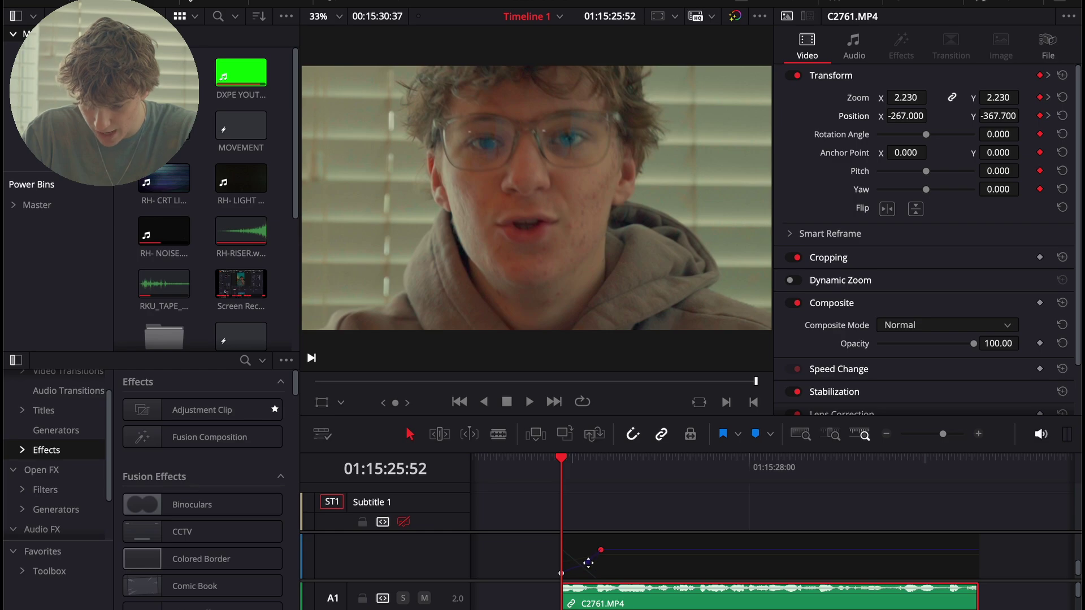
- Review the clip's eased movement by playing it twice from the clip's start
left_click(550, 467)
key("space")
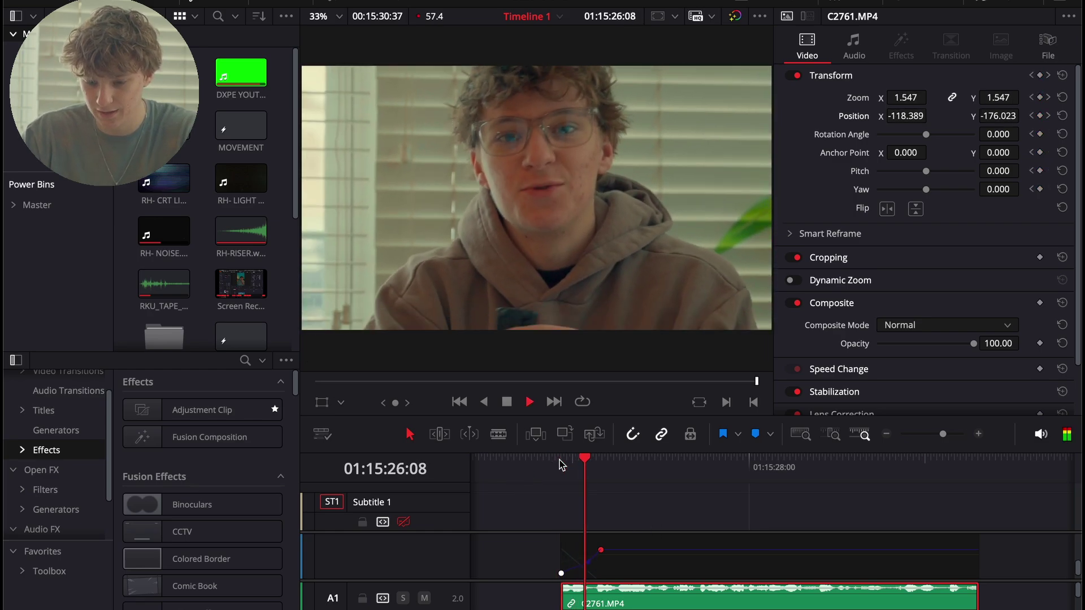
left_click(561, 461)
key("space")
key("space")
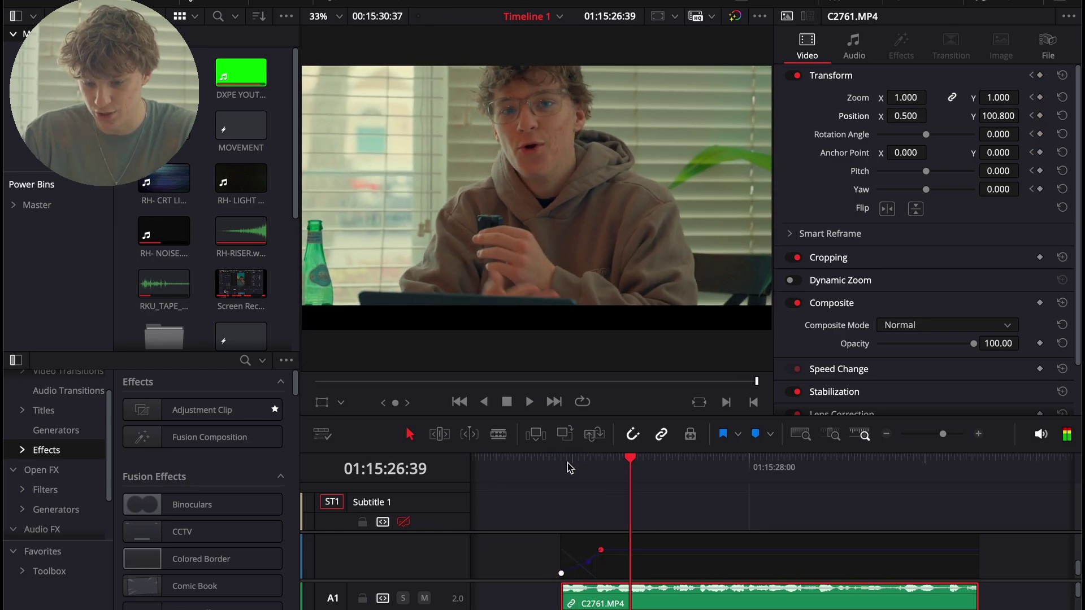
- Close the clip's curve and keyframe lanes and reset all its Transform settings
left_click(565, 462)
scroll(891, 562, "up", 4)
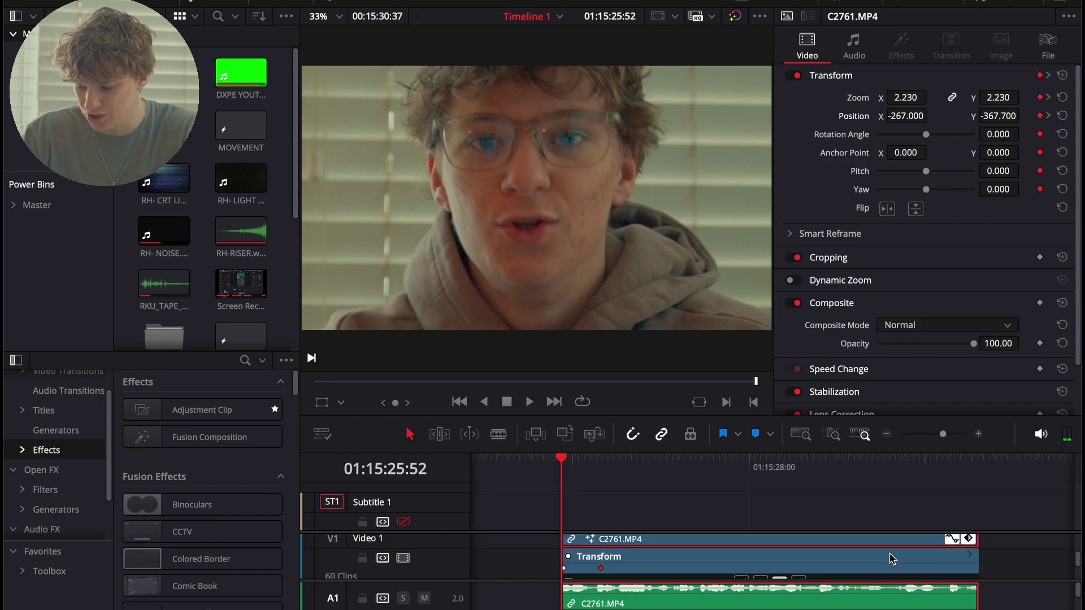
left_click(950, 539)
left_click(1062, 75)
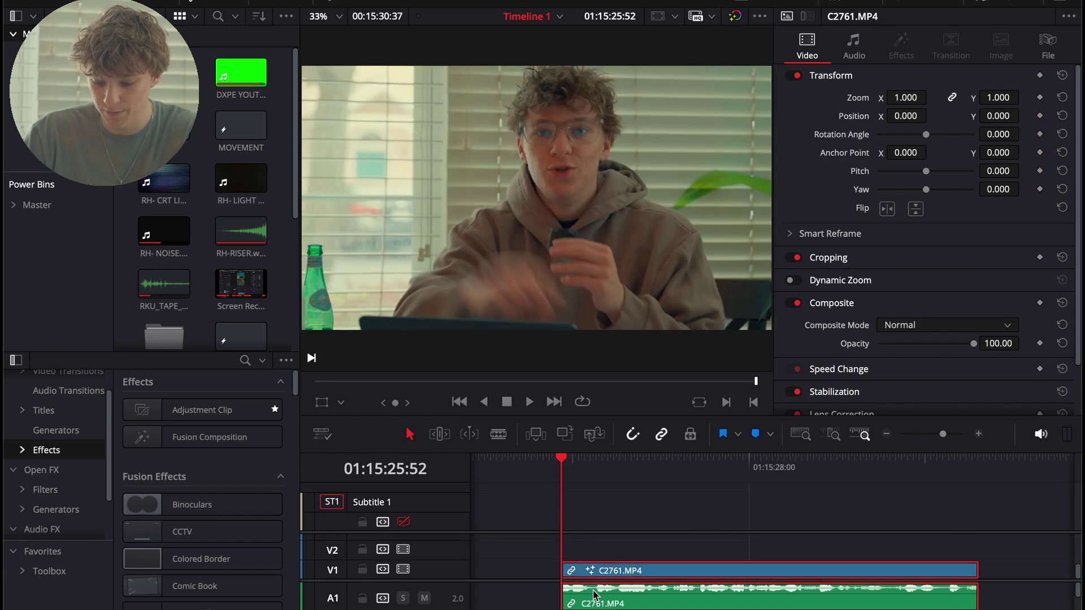
- Bring the last clip into the Fusion page and add a Transform (Xf) node after MediaIn1
left_click(565, 607)
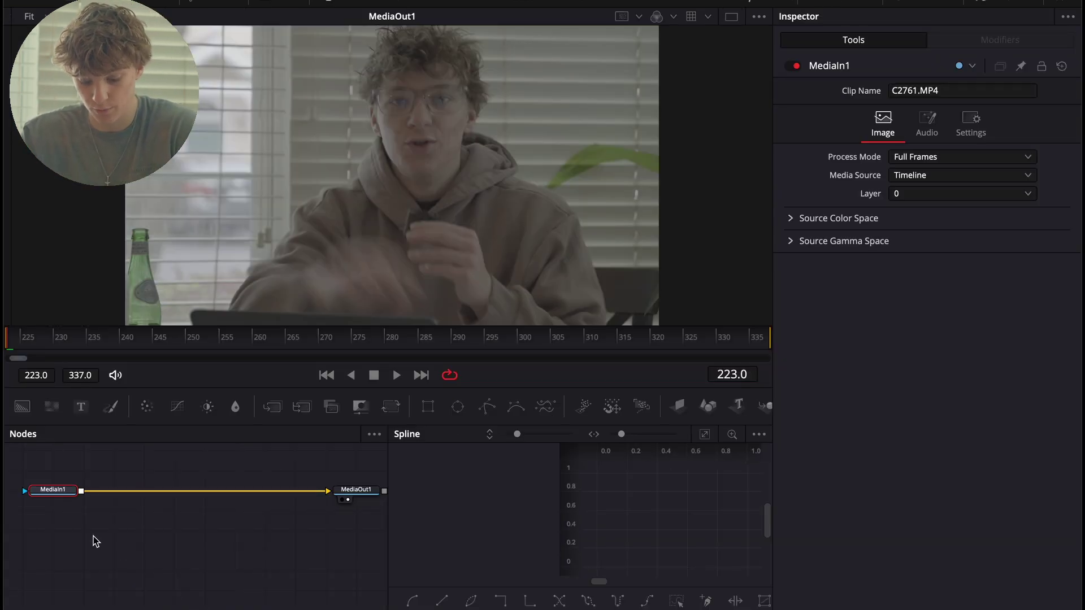
key("shift+space")
type("tran")
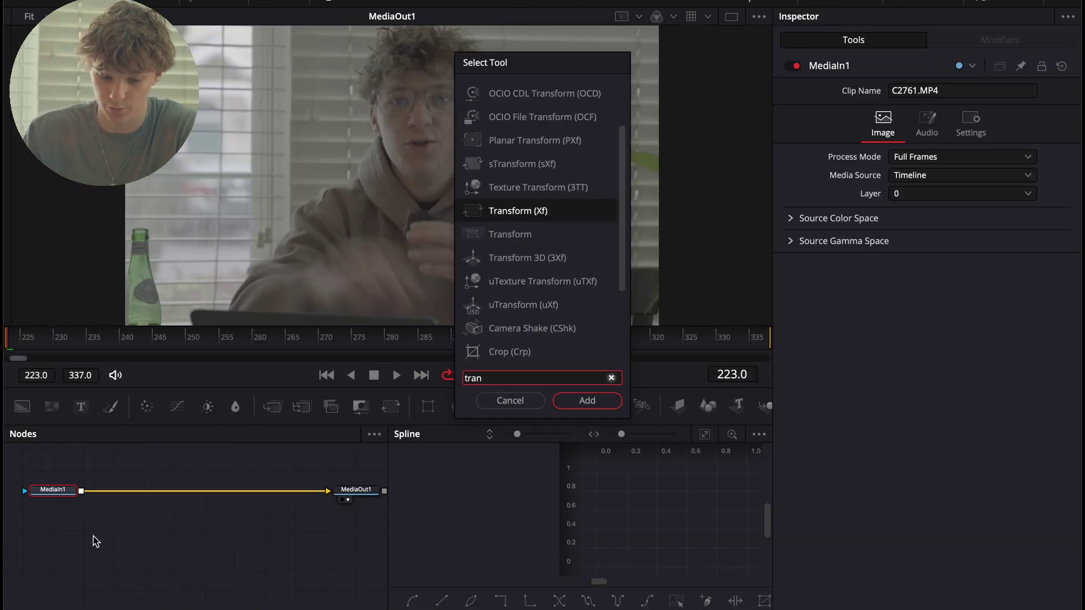
key("Return")
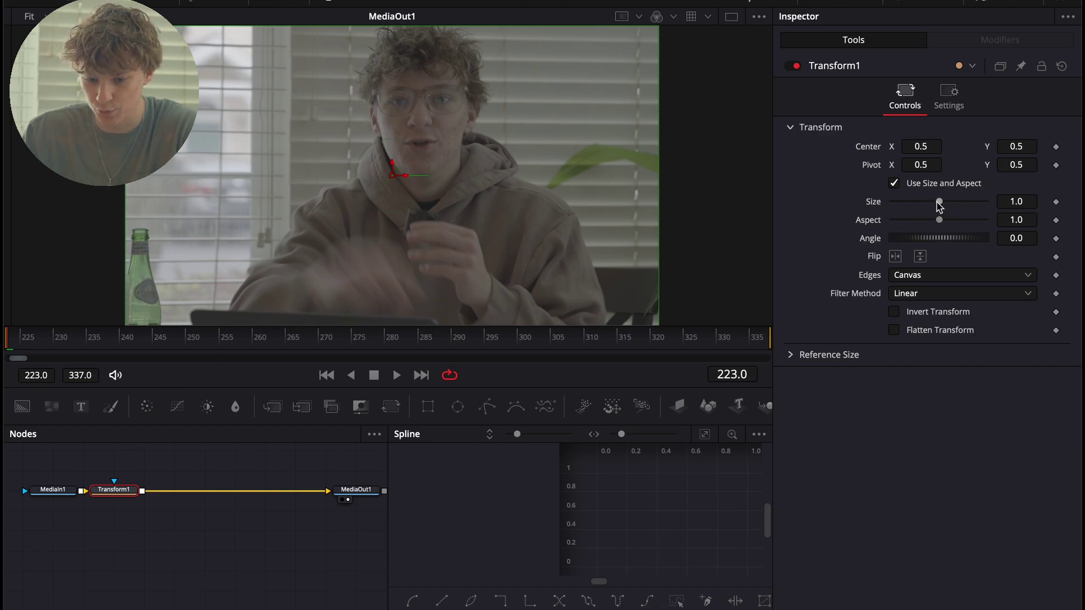
- Try a size of 2.21 on Transform1, go to frame 242 and set the size to 1
left_click_drag(938, 202, 953, 203)
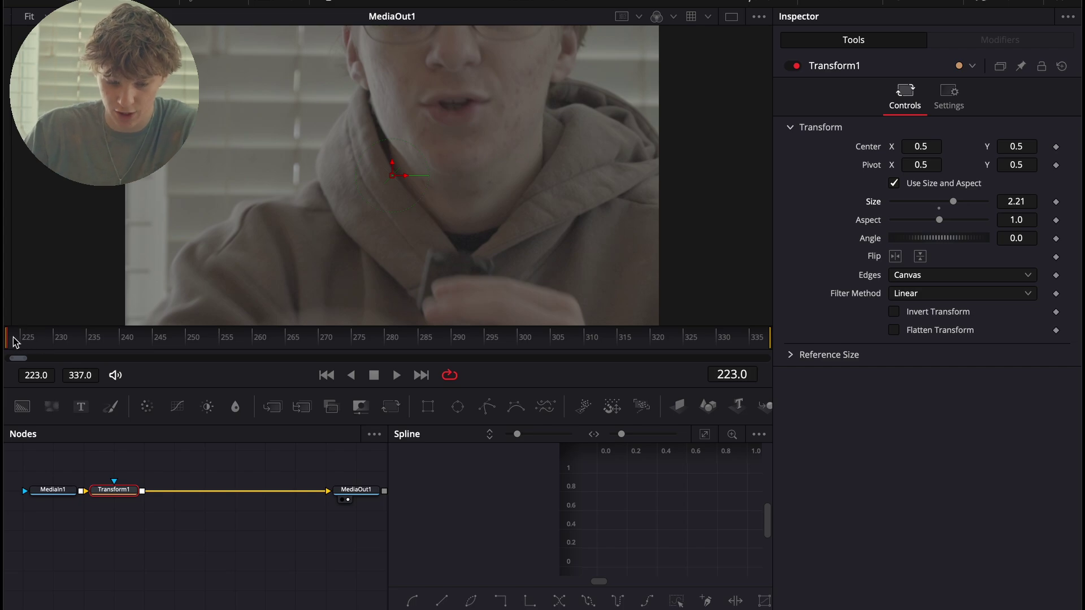
left_click_drag(14, 342, 116, 353)
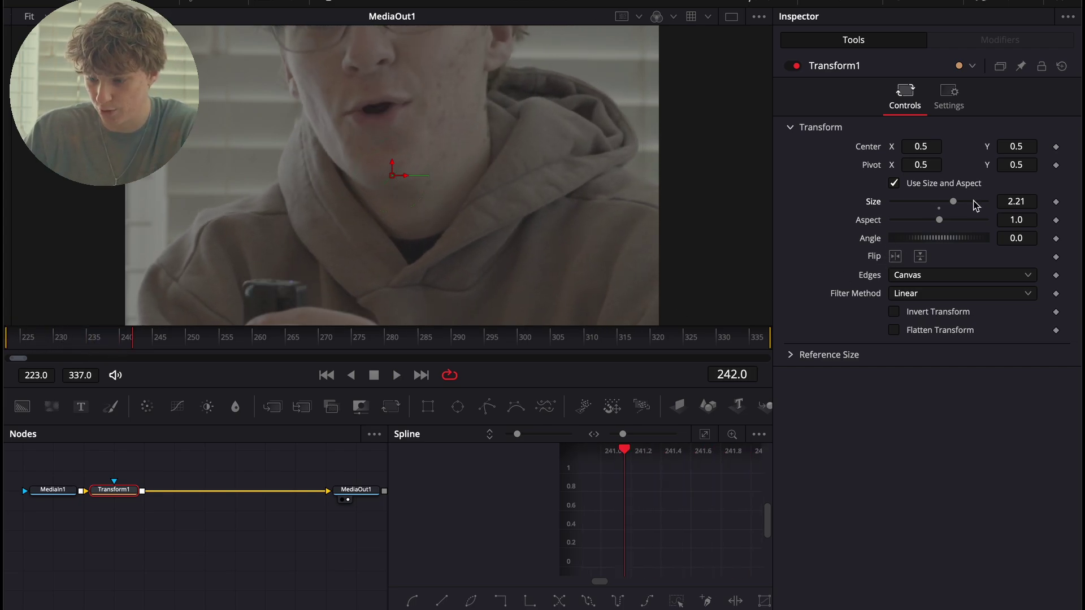
left_click(1021, 202)
type("1")
key("Tab")
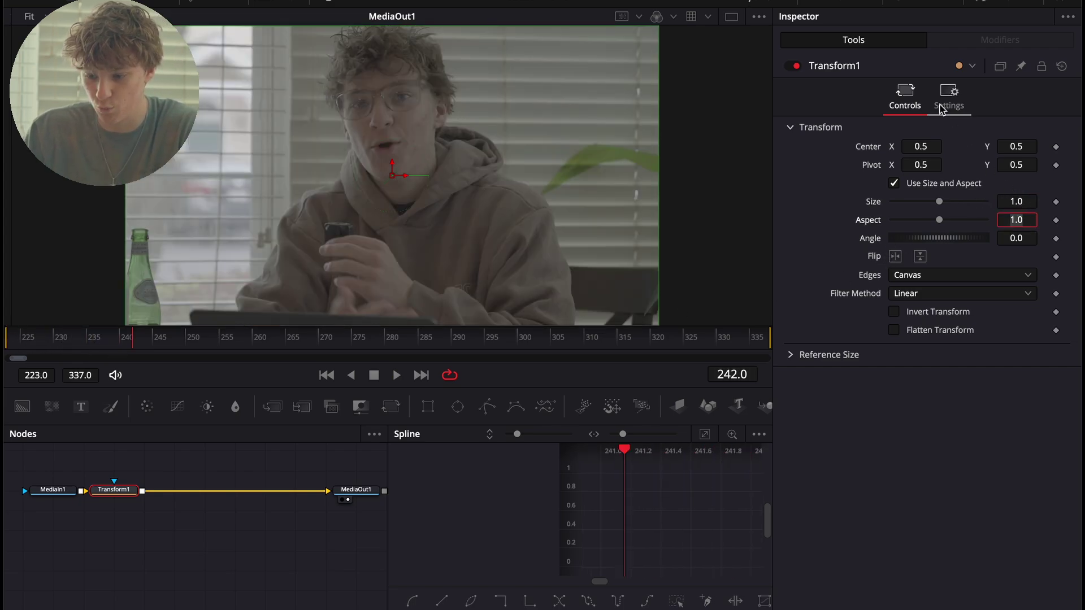
- Hide and reshow the Spline editor, and smooth all keyframes of Transform1's Size curve
left_click(762, 1)
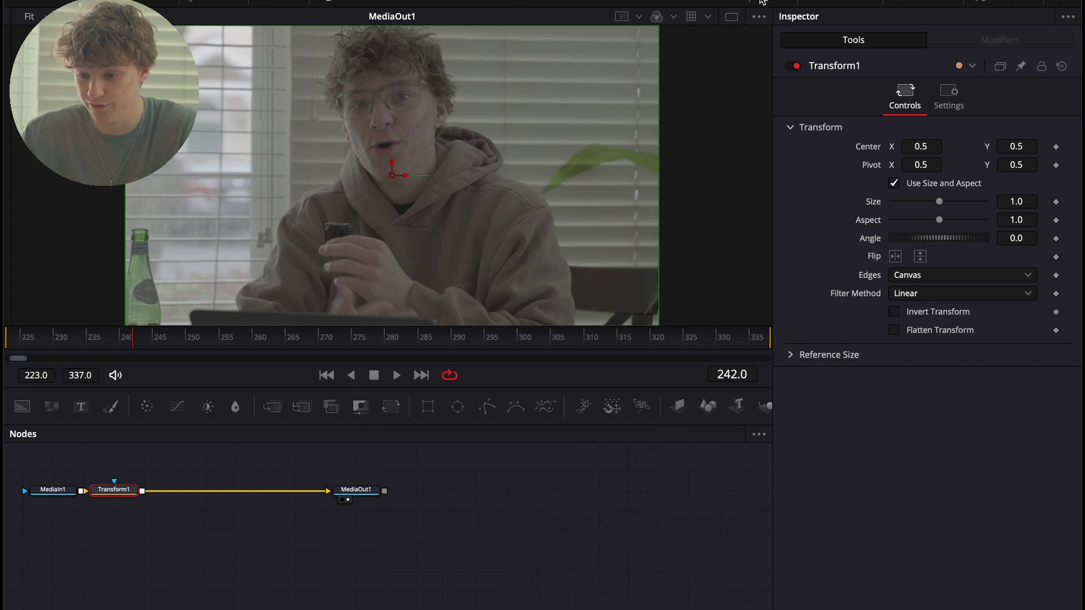
left_click(761, 1)
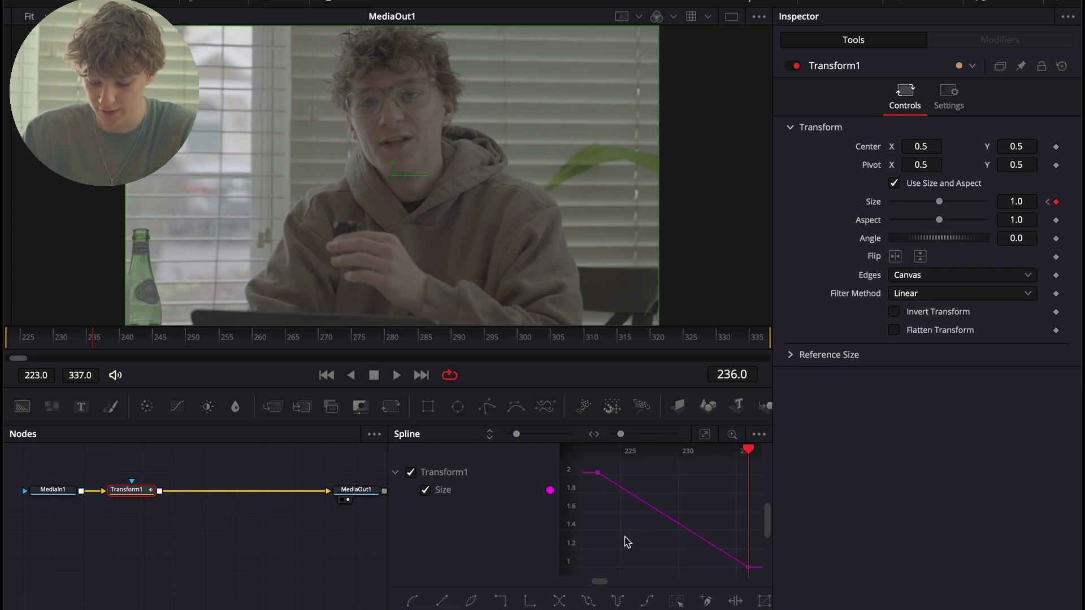
key("super+a")
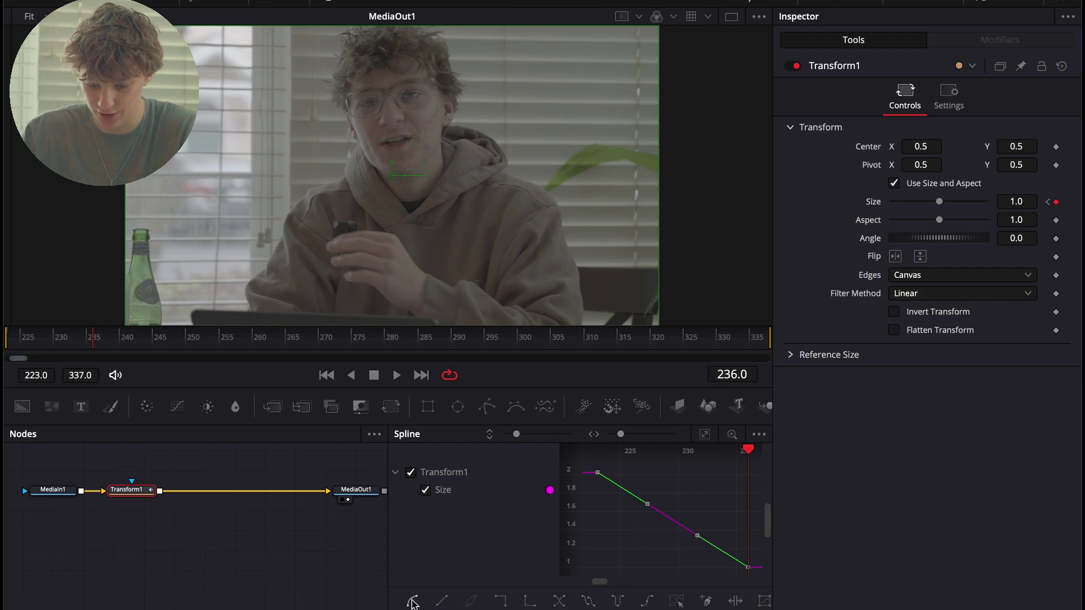
left_click(412, 602)
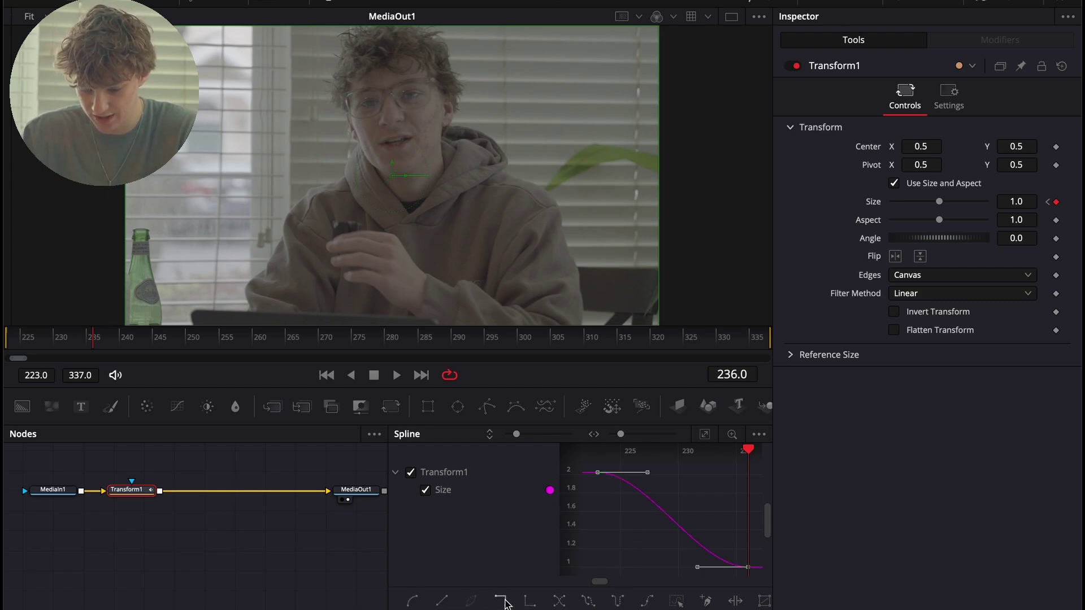
- Apply Step In interpolation to Transform1's Size keyframes and play through the change around frame 236
left_click(503, 601)
scroll(725, 517, "right", 3)
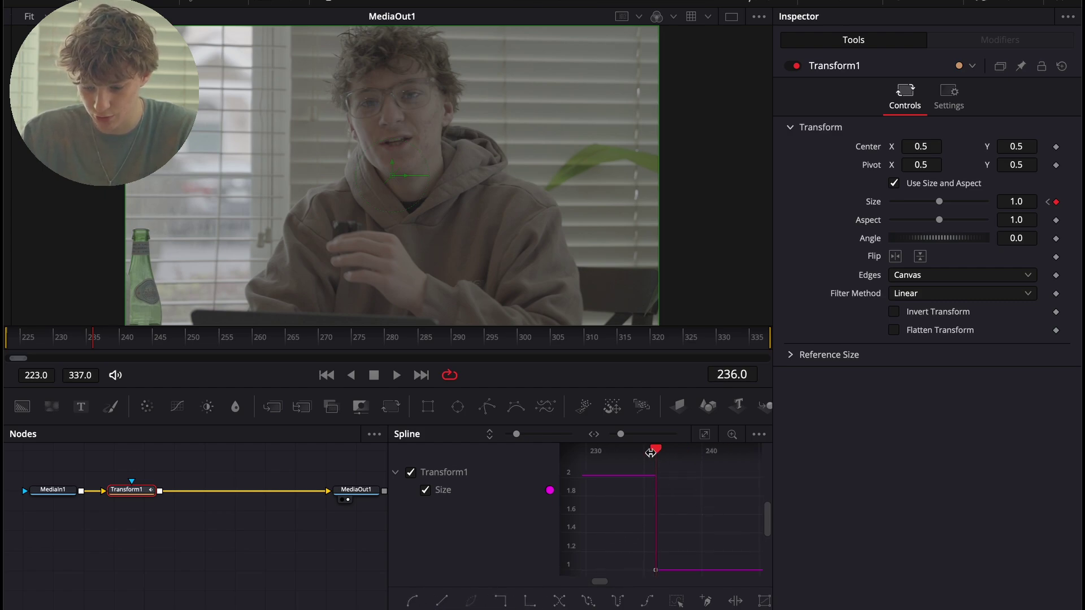
left_click_drag(650, 452, 627, 453)
key("space")
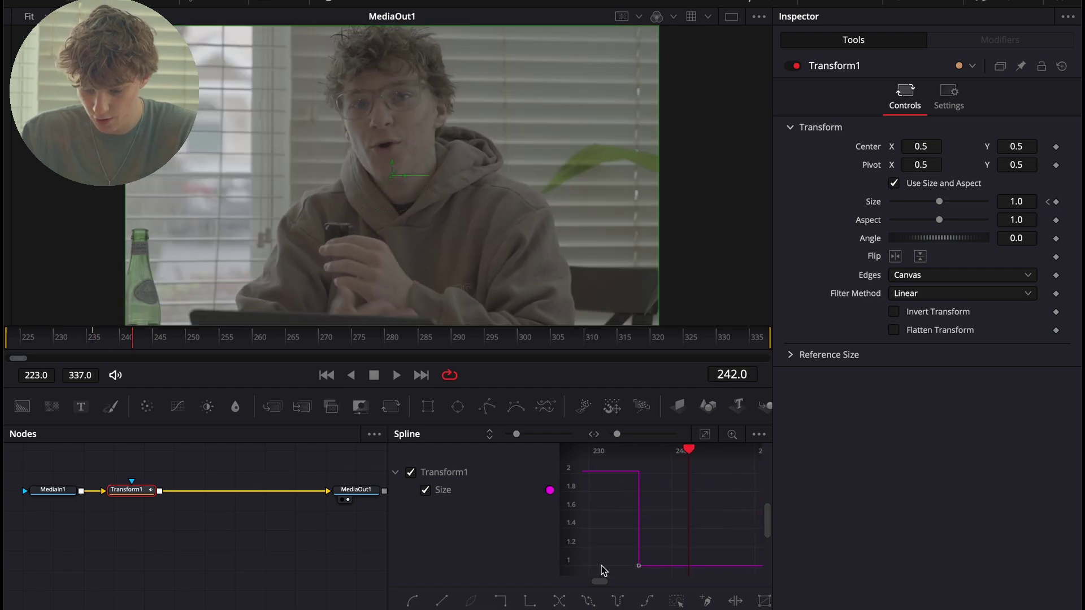
- Reverse the Size keyframes of Transform1 and fit the whole curve in the Spline editor
left_click(559, 600)
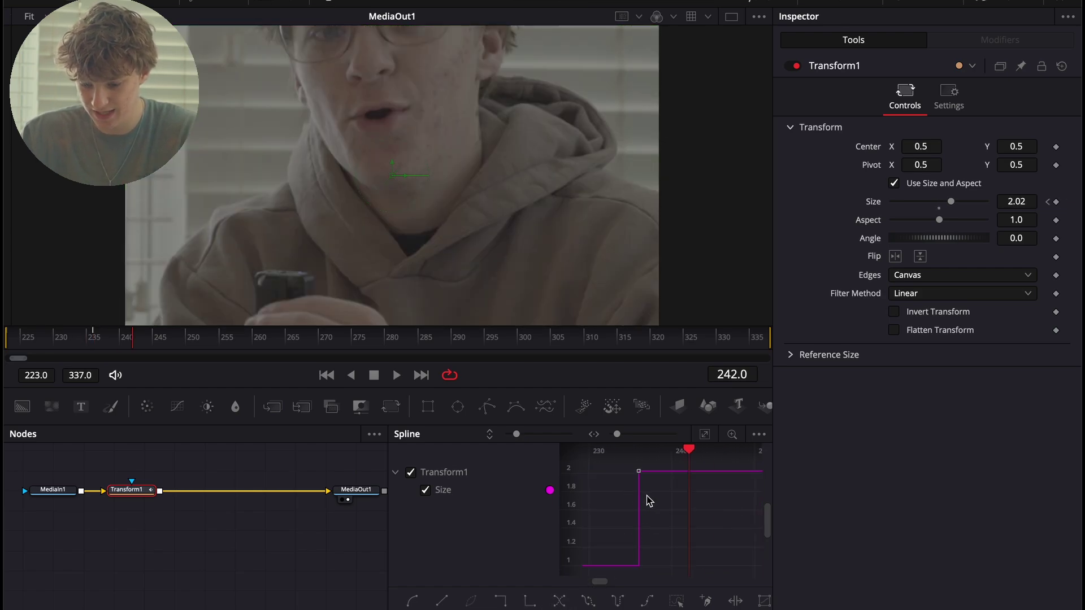
left_click(704, 434)
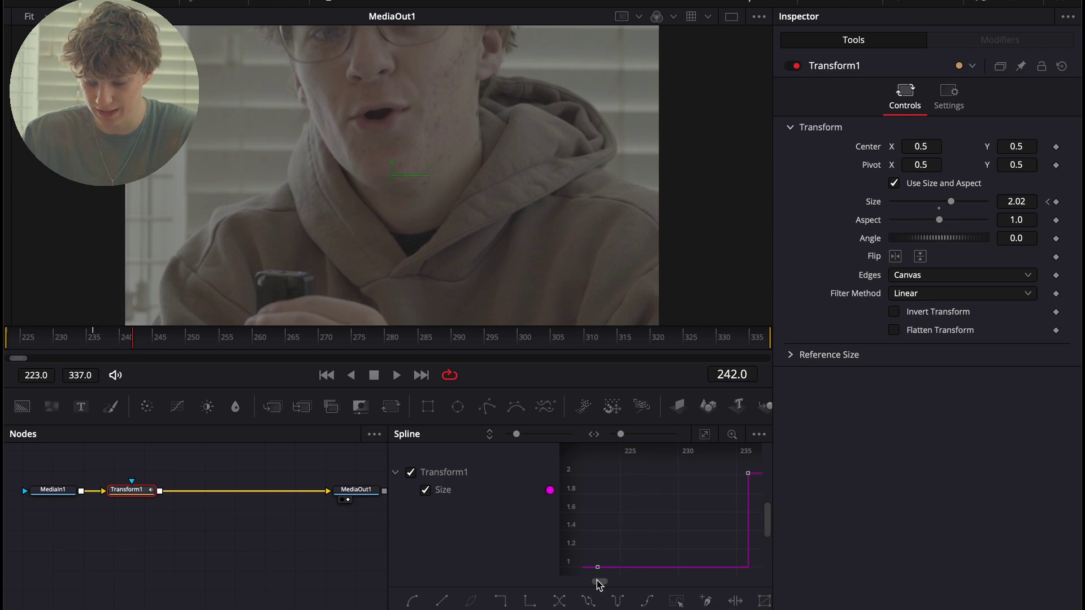
- Undo the reversal and the Step In and smooth interpolation changes on Transform1's Size keyframes
left_click(659, 524)
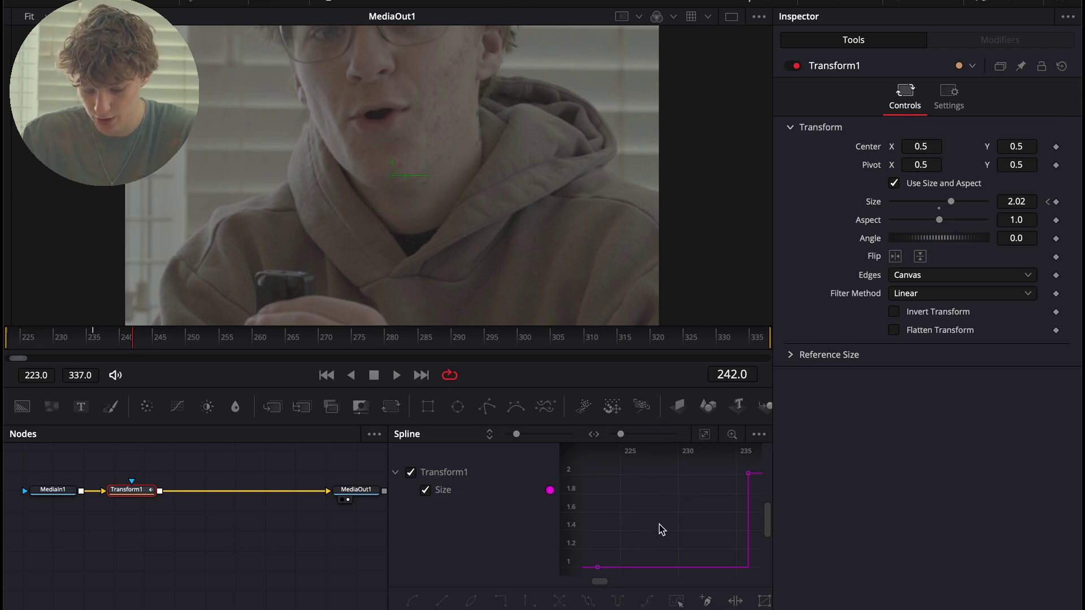
key("super+z")
key("super+z")
key("super+z")
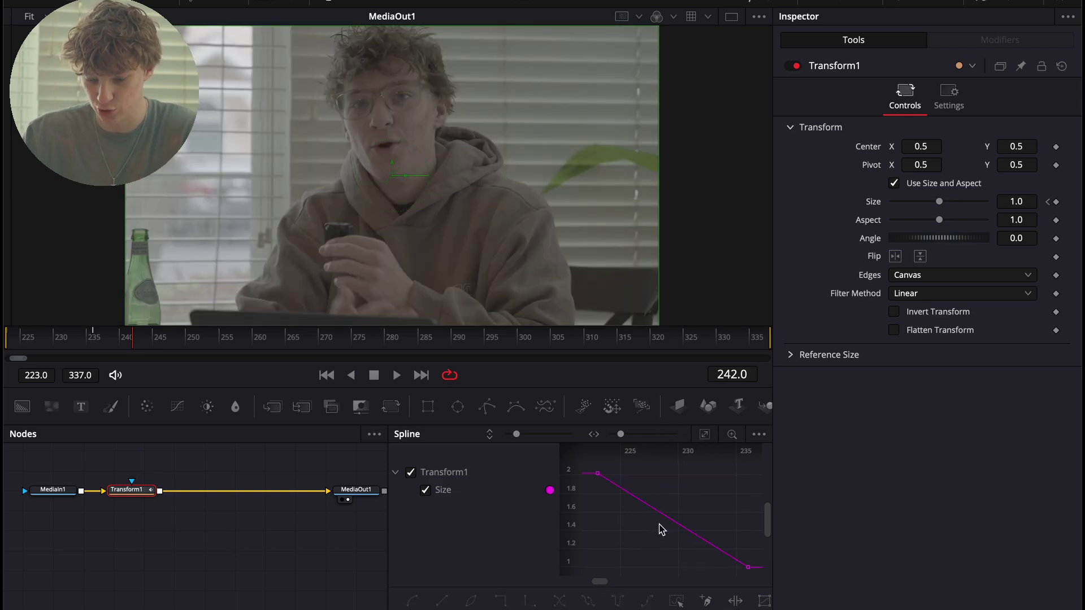
- Apply Out Cubic easing to all of Transform1's Size keyframes and play the zoom from frame 223
left_click(4, 339)
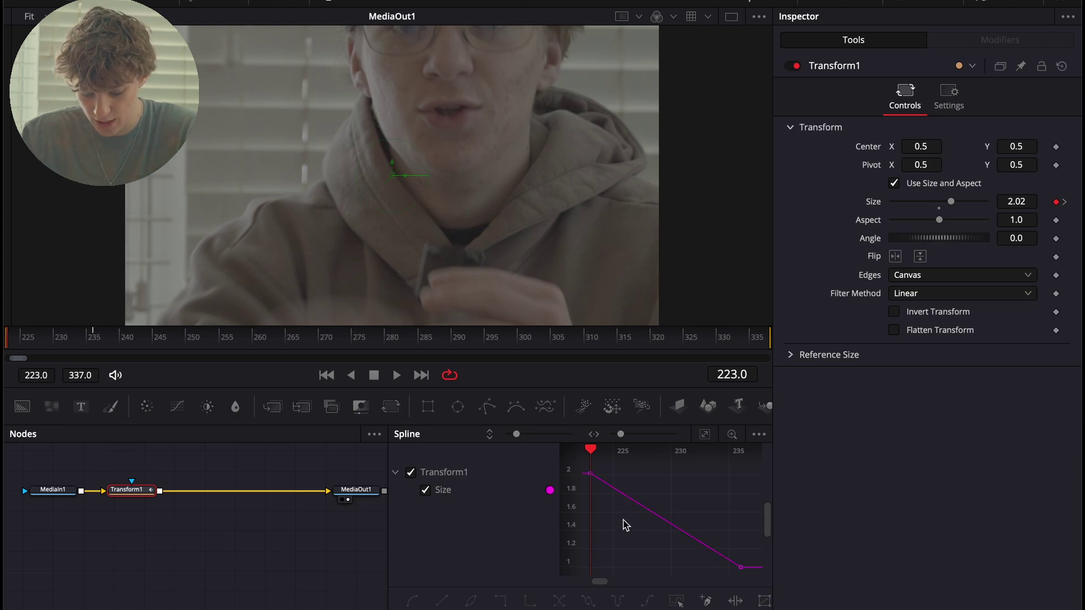
key("ctrl+a")
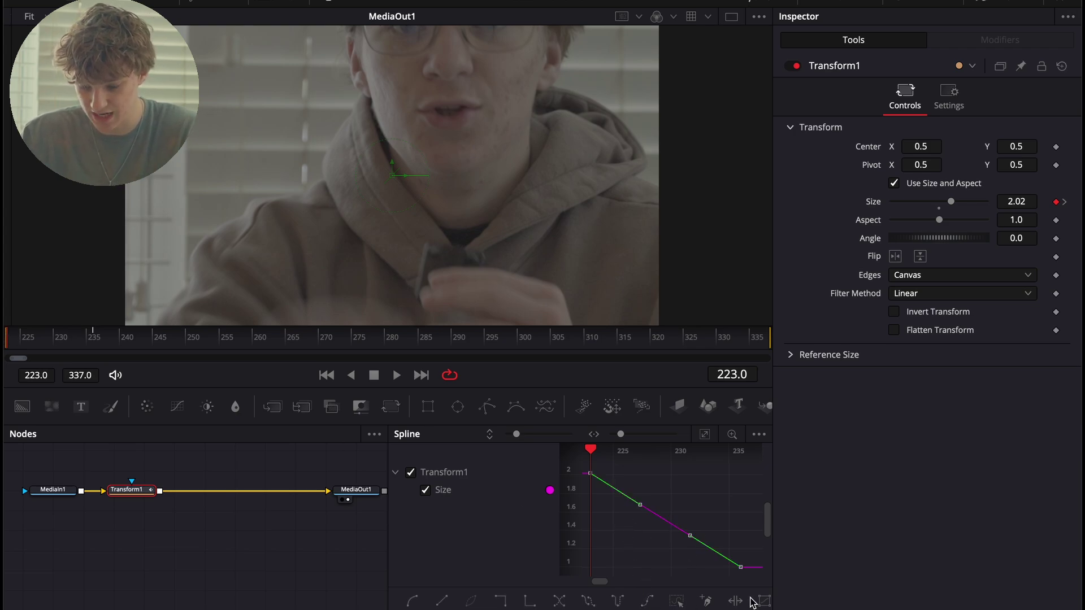
right_click(619, 529)
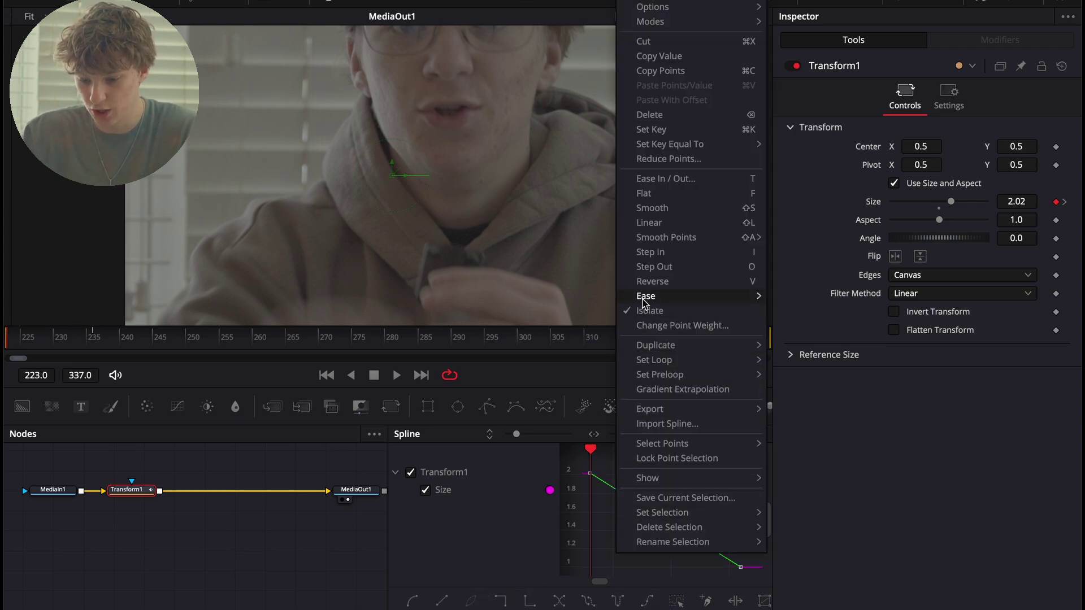
mouse_move(644, 300)
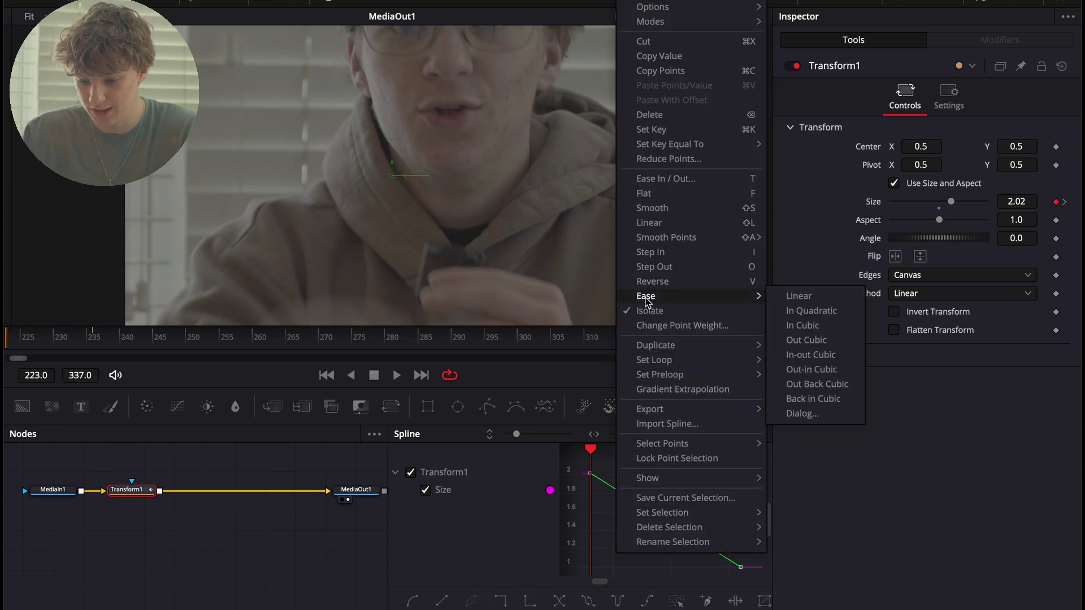
left_click(807, 340)
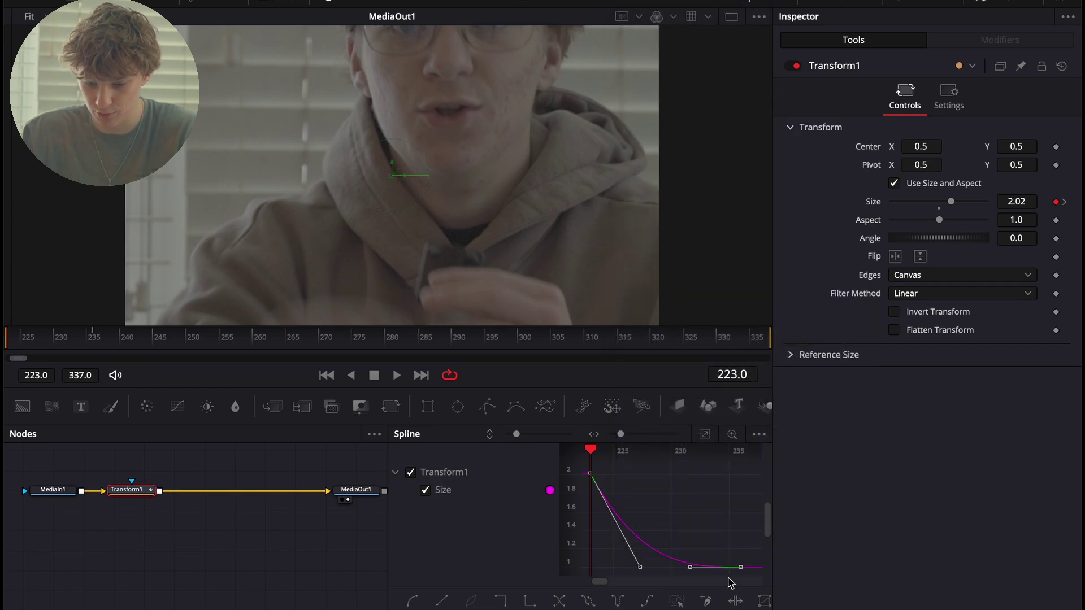
key("space")
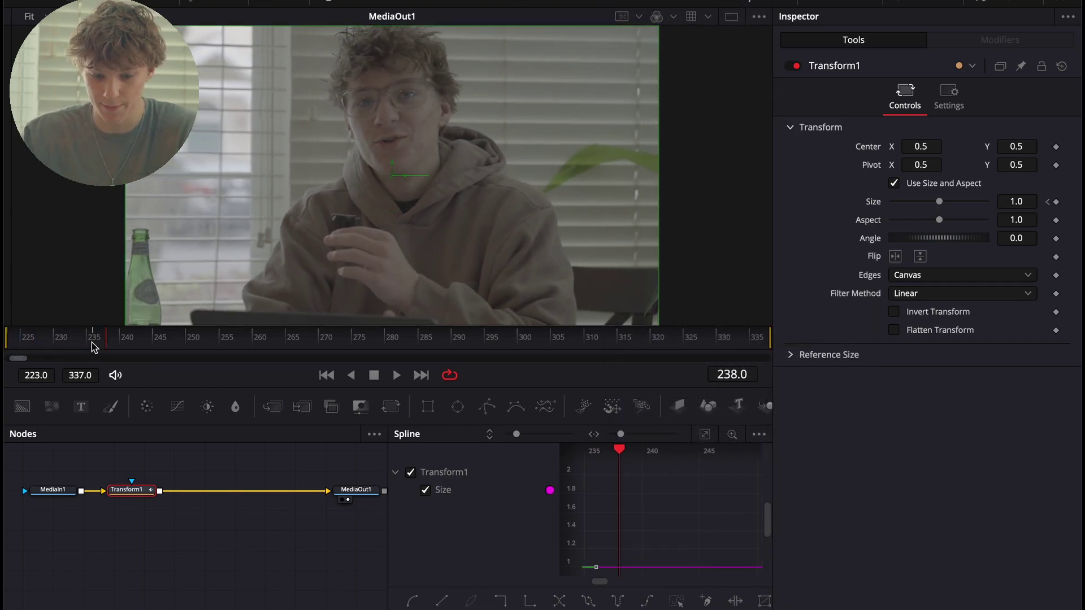
key("space")
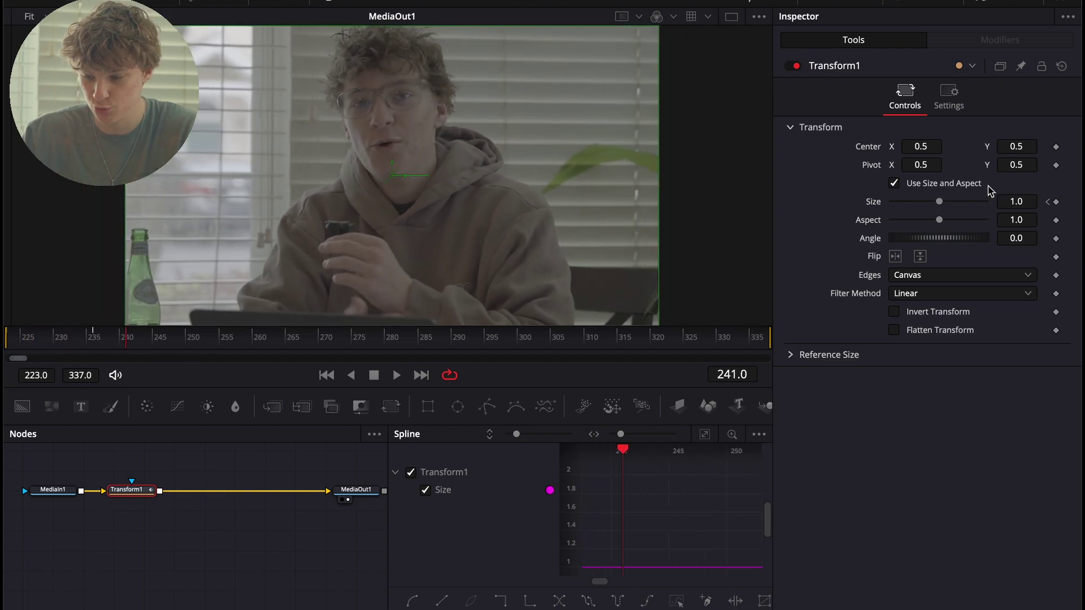
- Enable motion blur on Transform1 with a quality of 6 and play the result
left_click(947, 106)
left_click(894, 284)
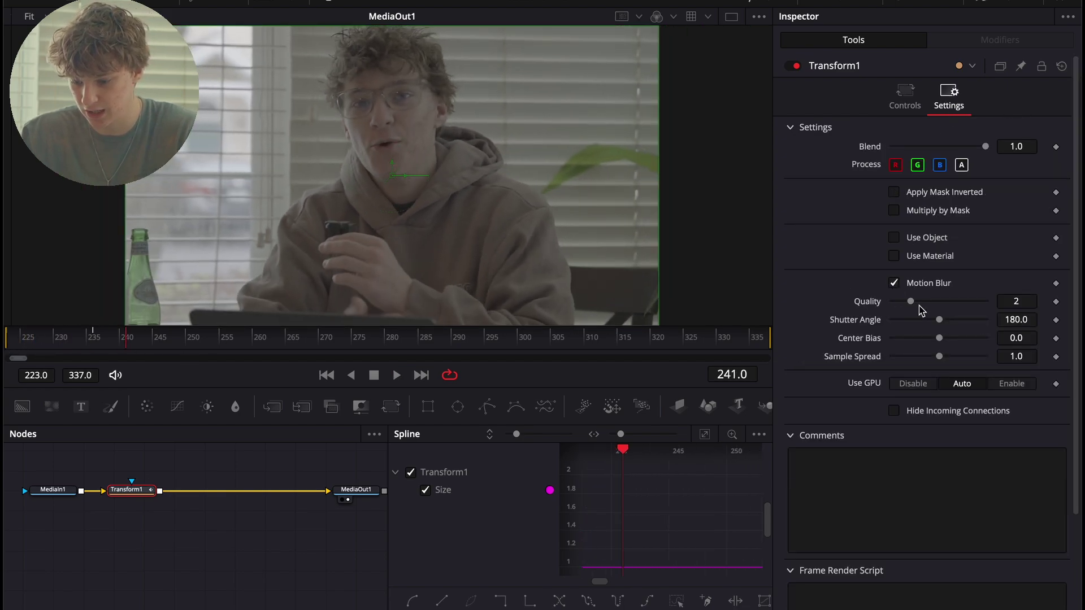
left_click_drag(920, 305, 953, 308)
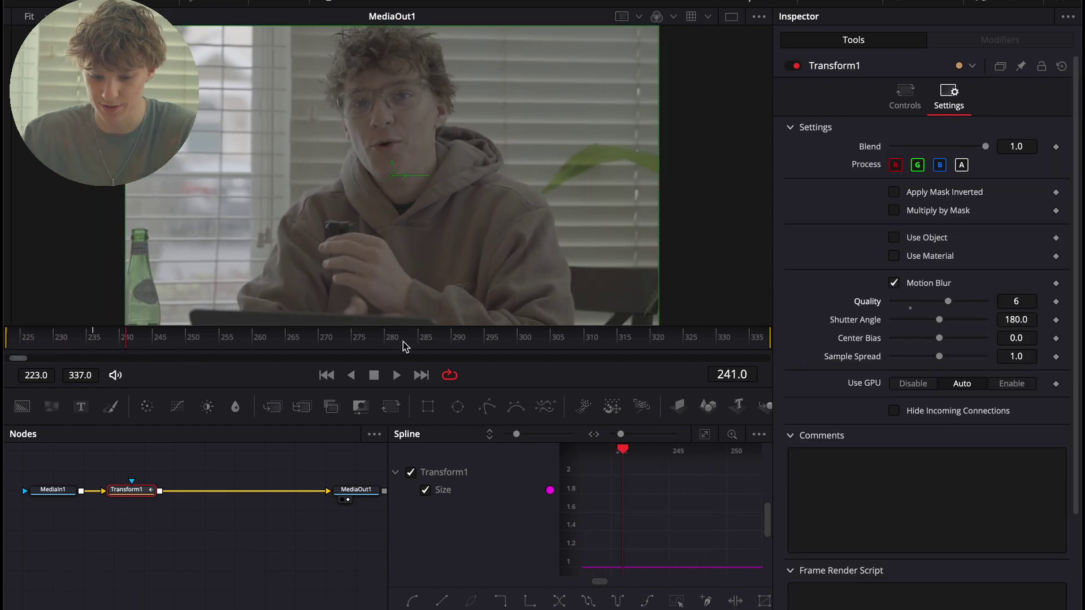
key("space")
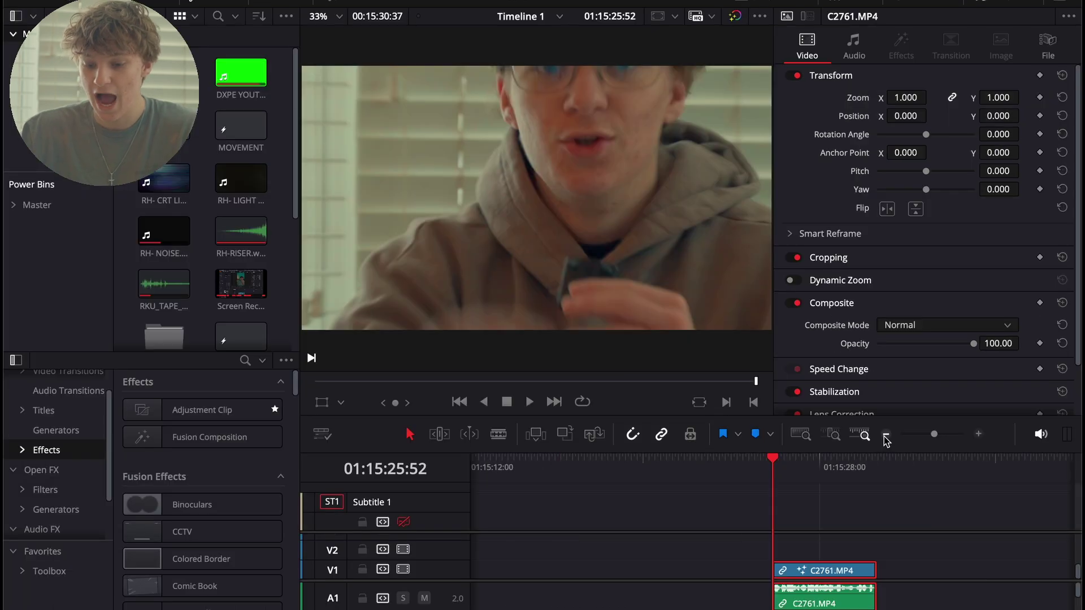
- Delete the Transform1 node from the C2761.MP4 clip's Fusion composition and play the clip on the Edit page
left_click(884, 435)
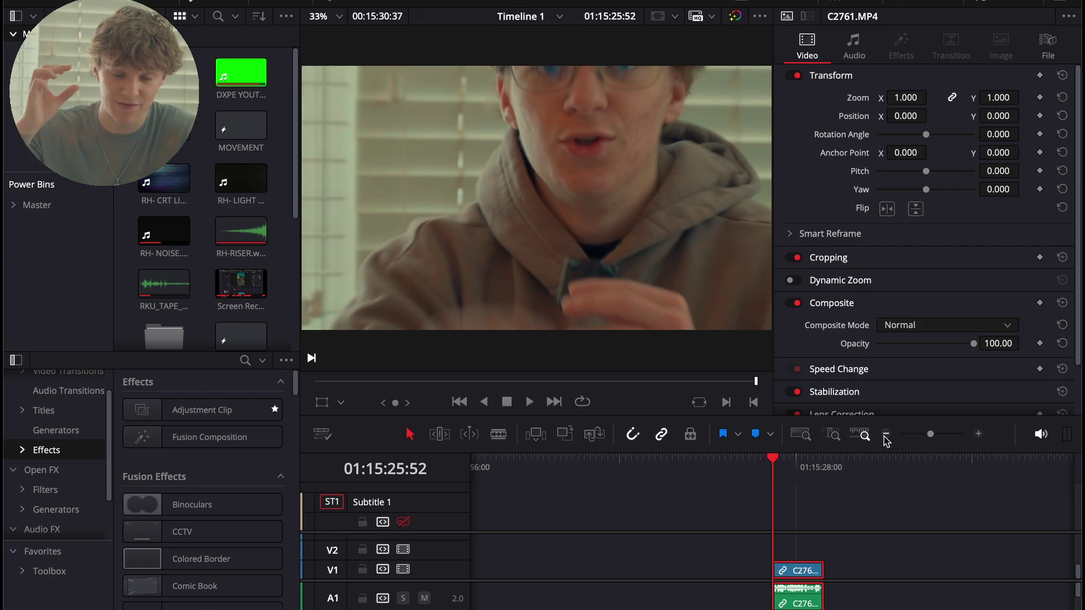
scroll(862, 487, "up", 3)
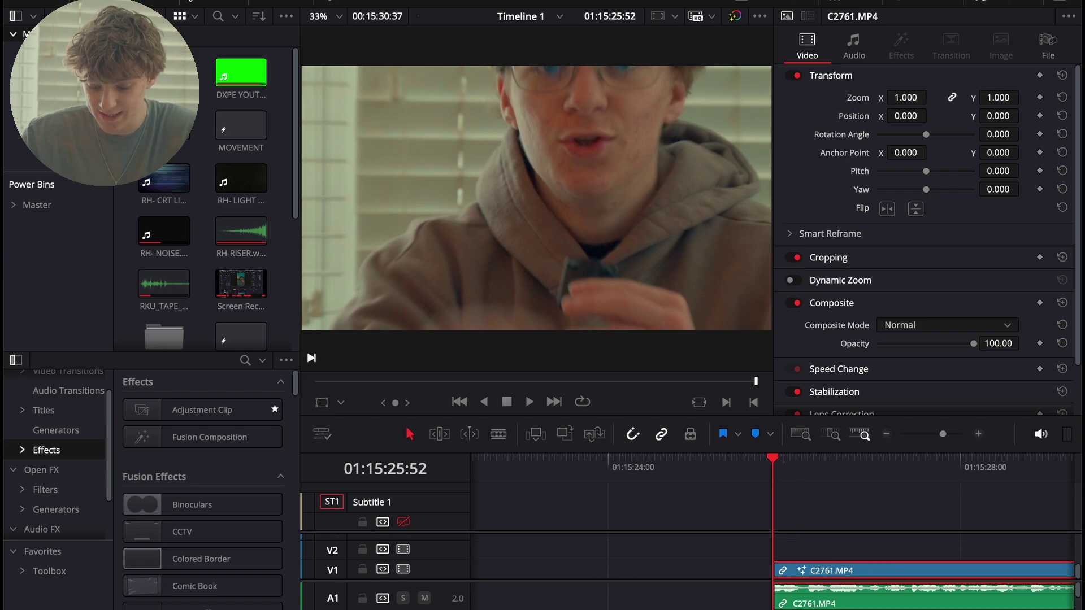
key("shift+5")
mouse_move(131, 493)
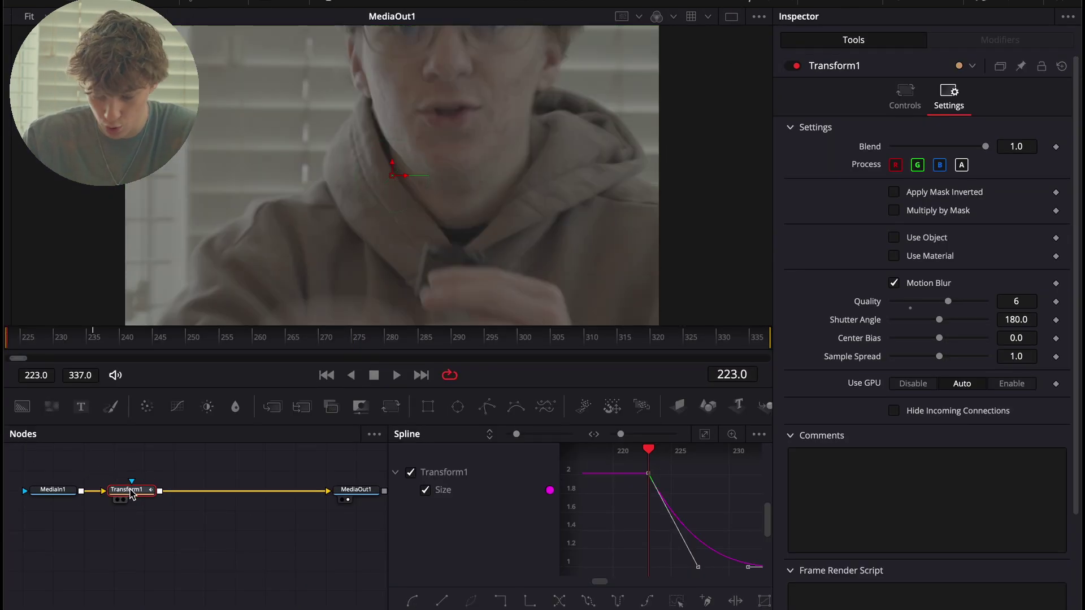
key("Delete")
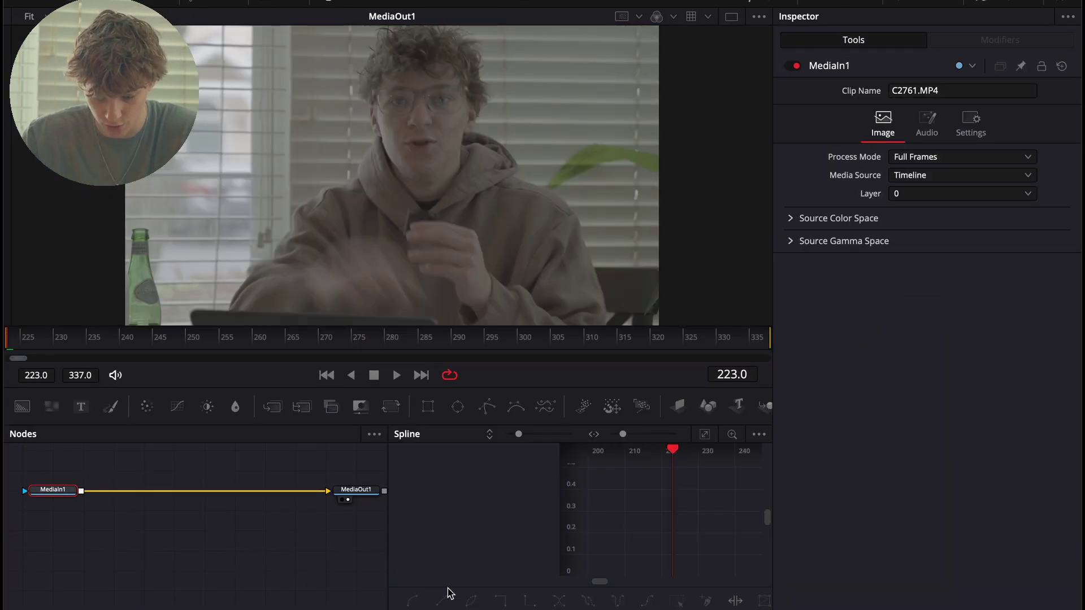
key("shift+4")
key("space")
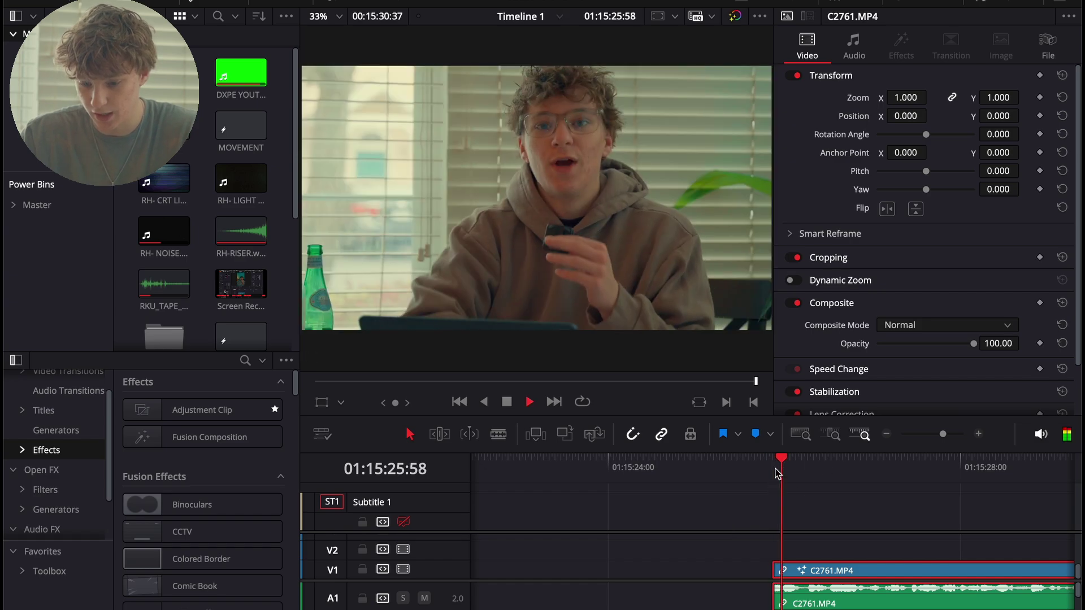
key("space")
- Add an adjustment clip on track V2 directly above the C2761.MP4 clip, starting at 01:15:25:52
left_click(773, 470)
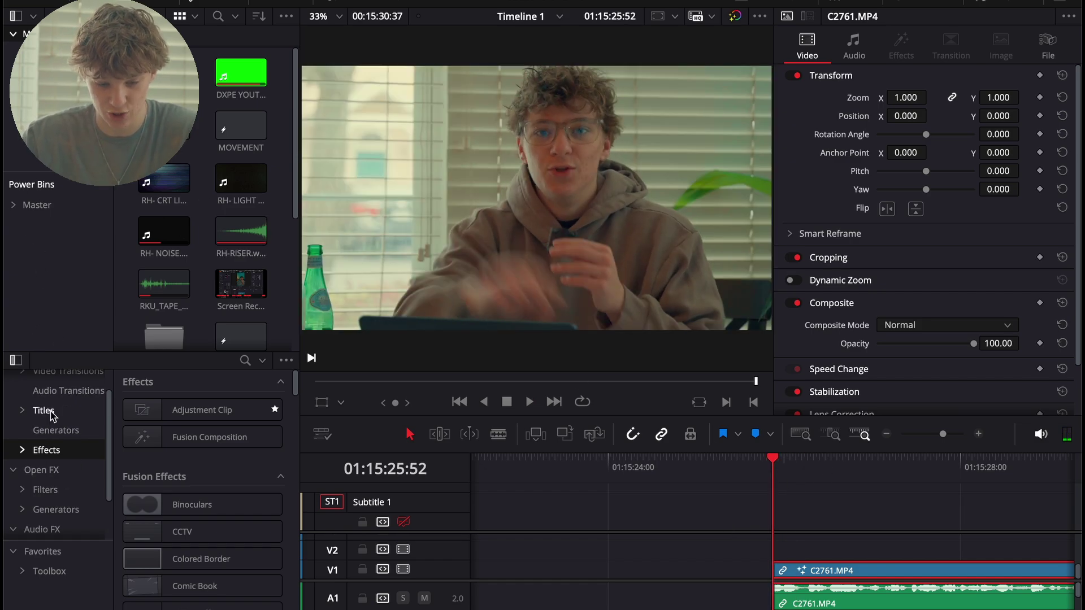
scroll(45, 393, "up", 1)
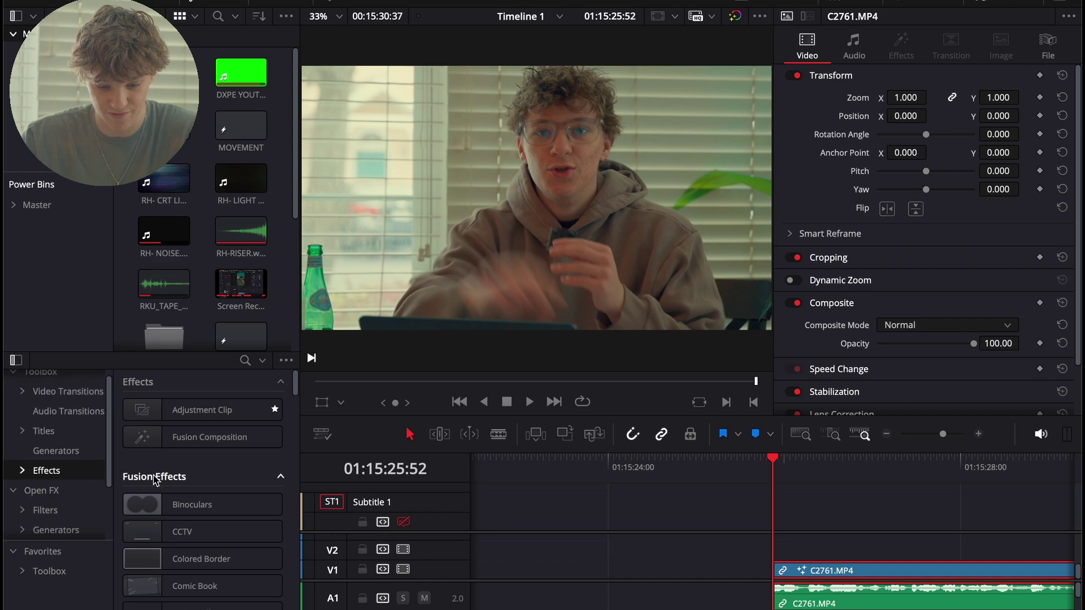
left_click_drag(201, 410, 835, 555)
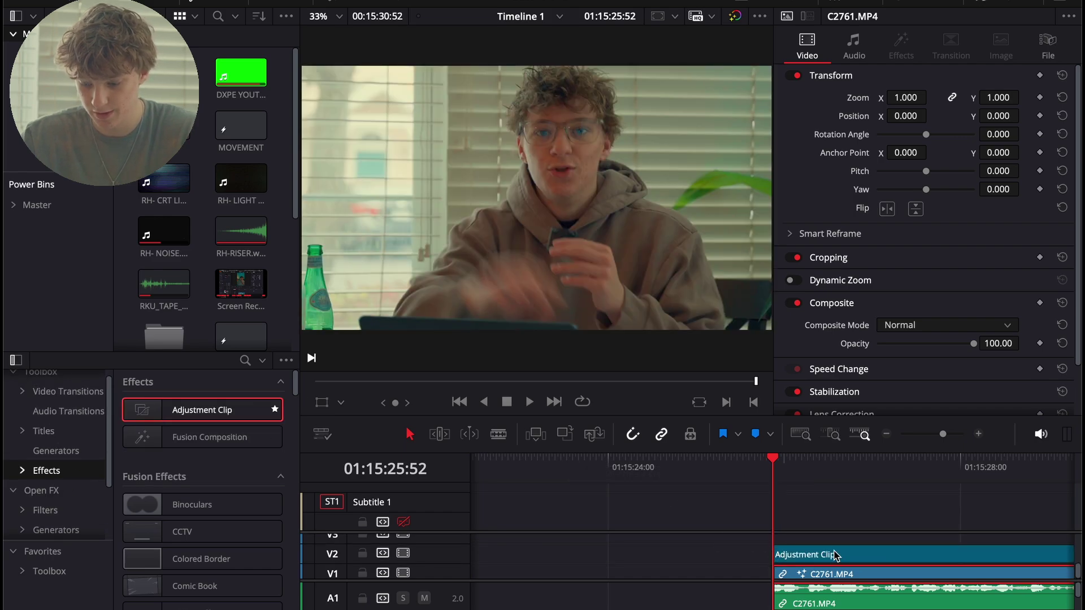
left_click(835, 555)
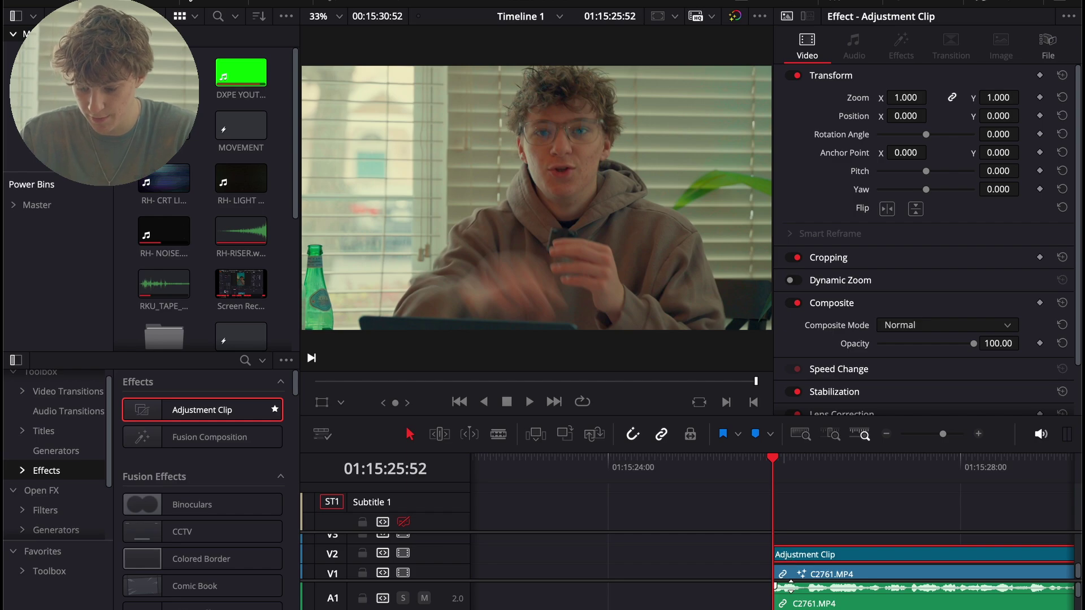
left_click_drag(789, 559, 793, 554)
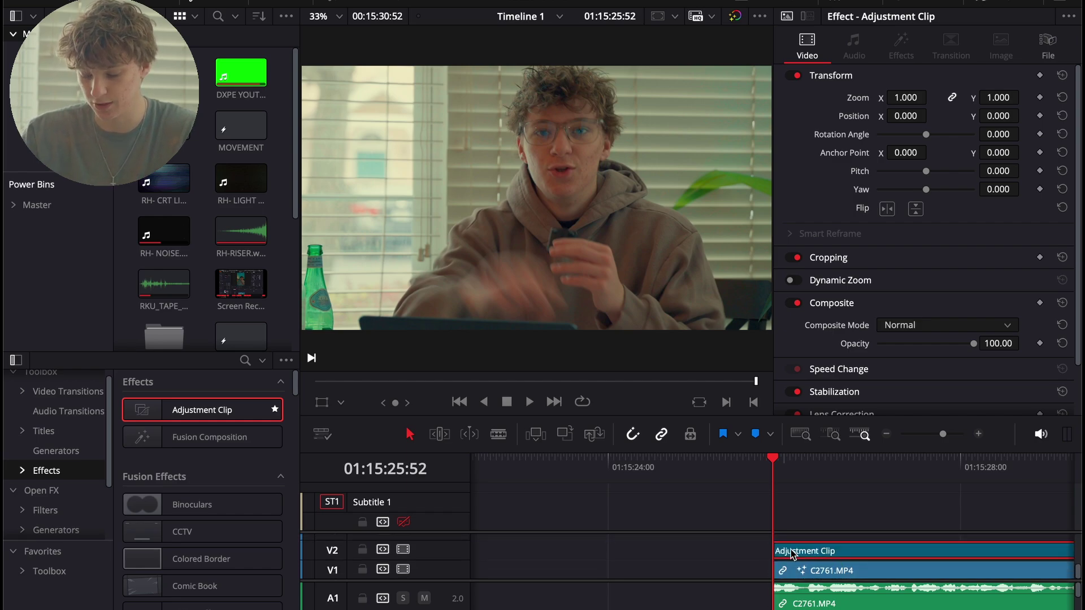
- Examine the existing adjustment clip on track V11 at the very start of Timeline 1
left_click(887, 434)
left_click(886, 434)
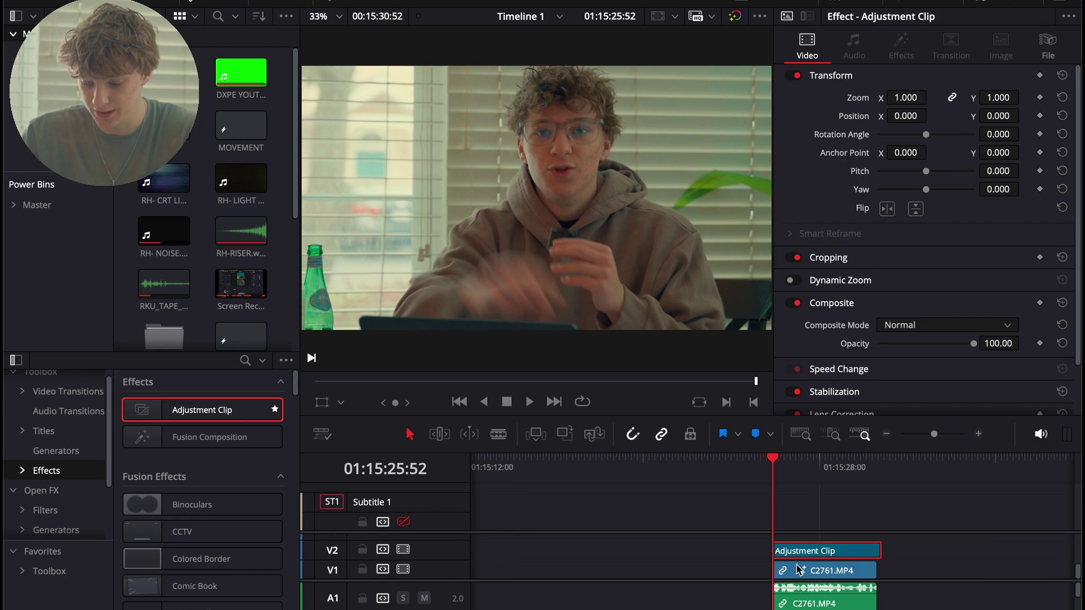
key("Home")
key("space")
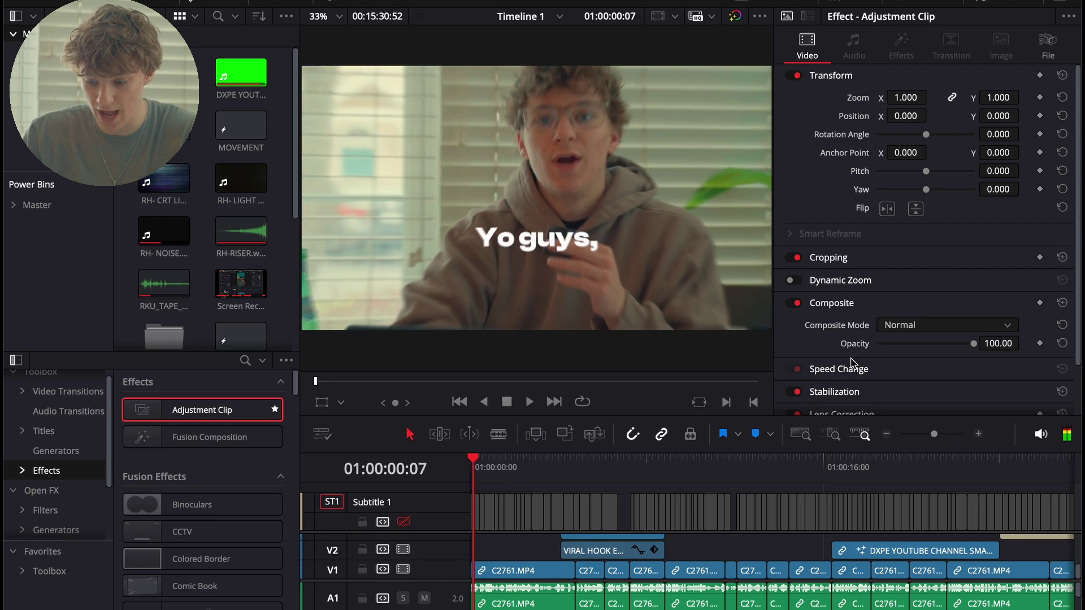
scroll(516, 552, "up", 5)
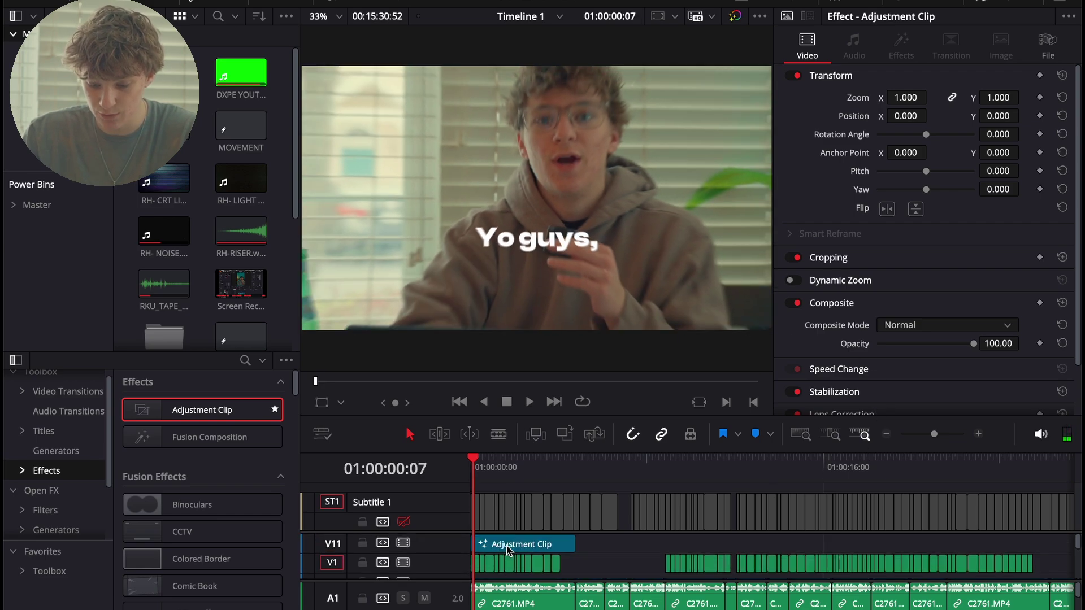
left_click(500, 548)
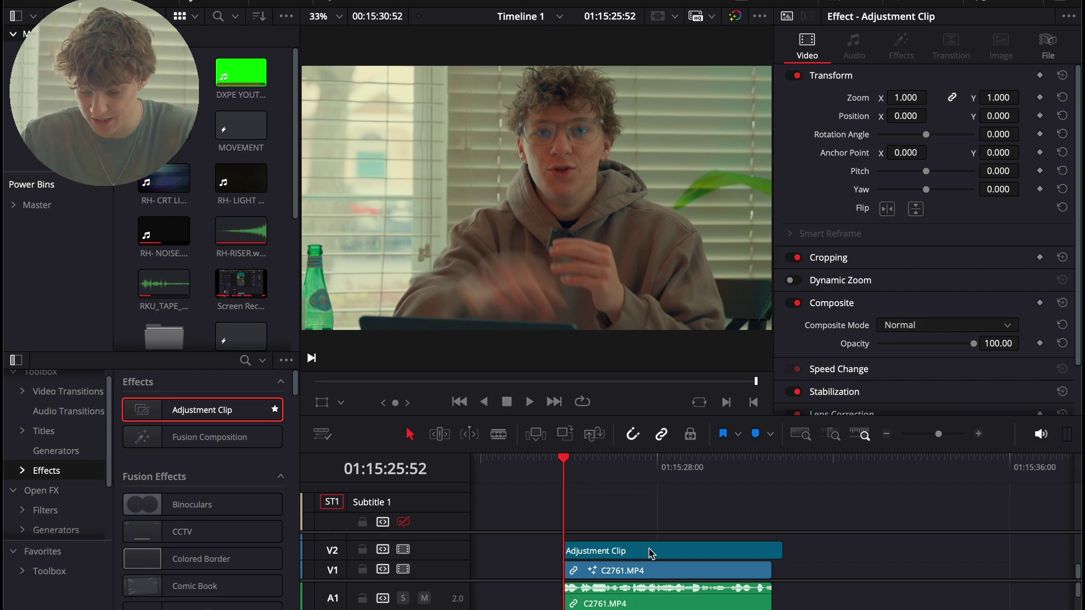
- Trim the end of the V2 adjustment clip to match the end of the C2761.MP4 clip below it
left_click(626, 556)
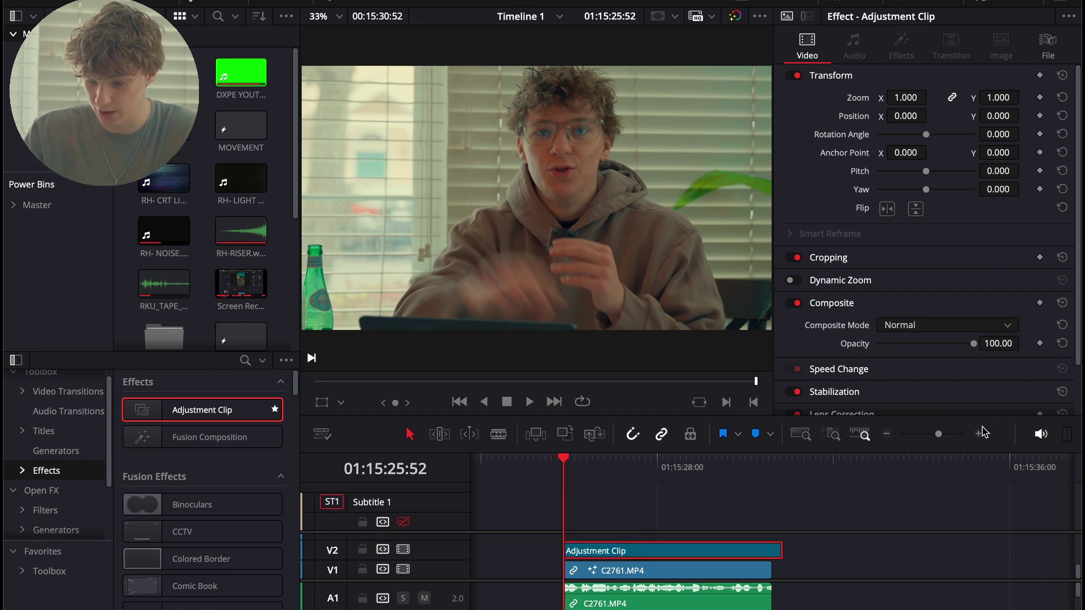
key("space")
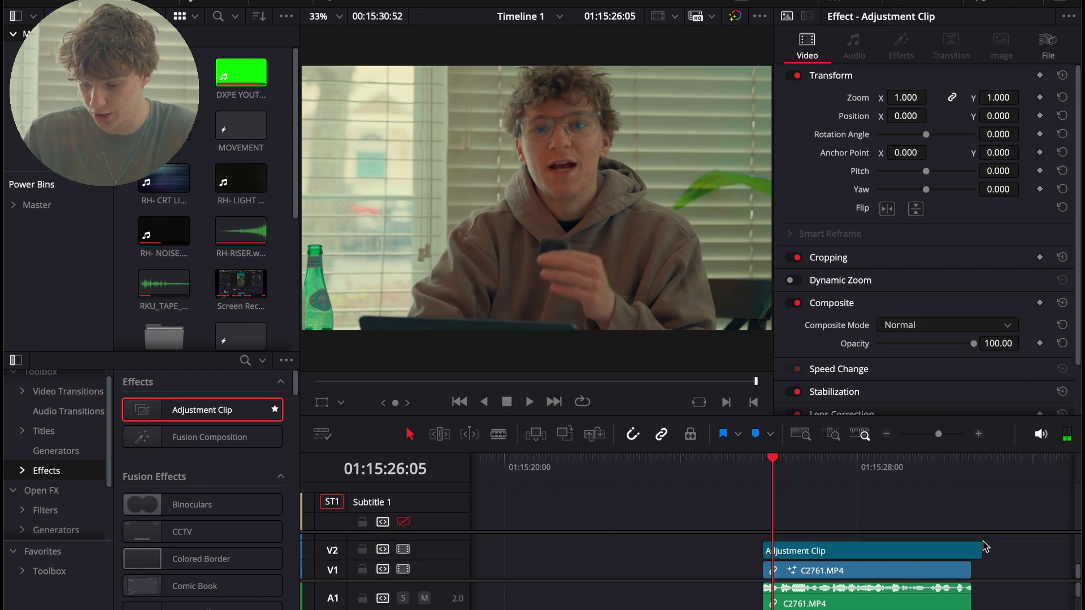
left_click_drag(982, 543, 974, 543)
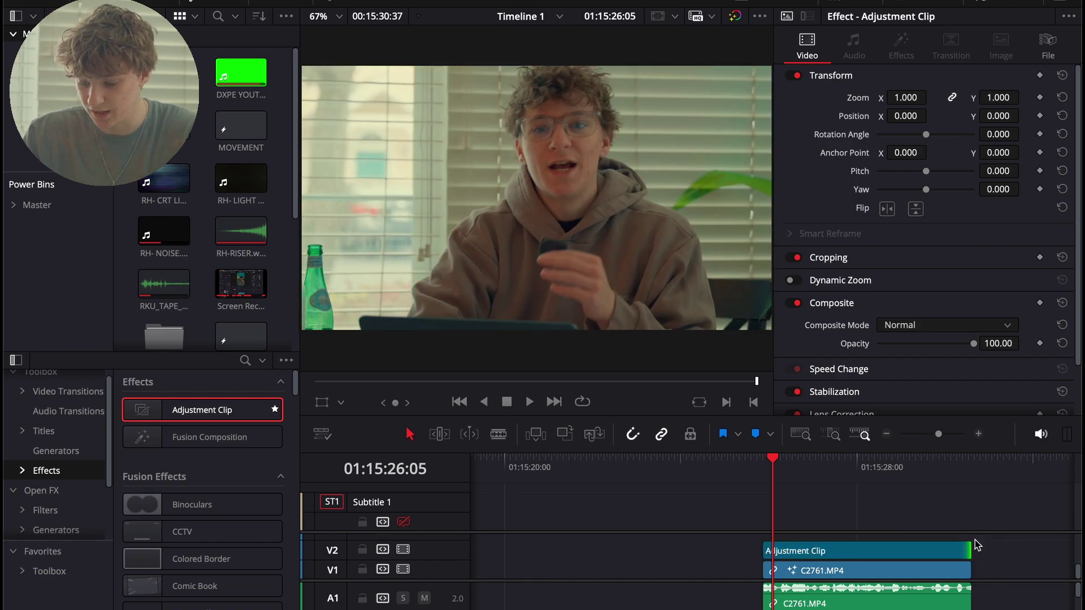
- Open the V2 adjustment clip in Fusion from its first frame and add a Transform node after MediaIn1
left_click(866, 545)
left_click(766, 462)
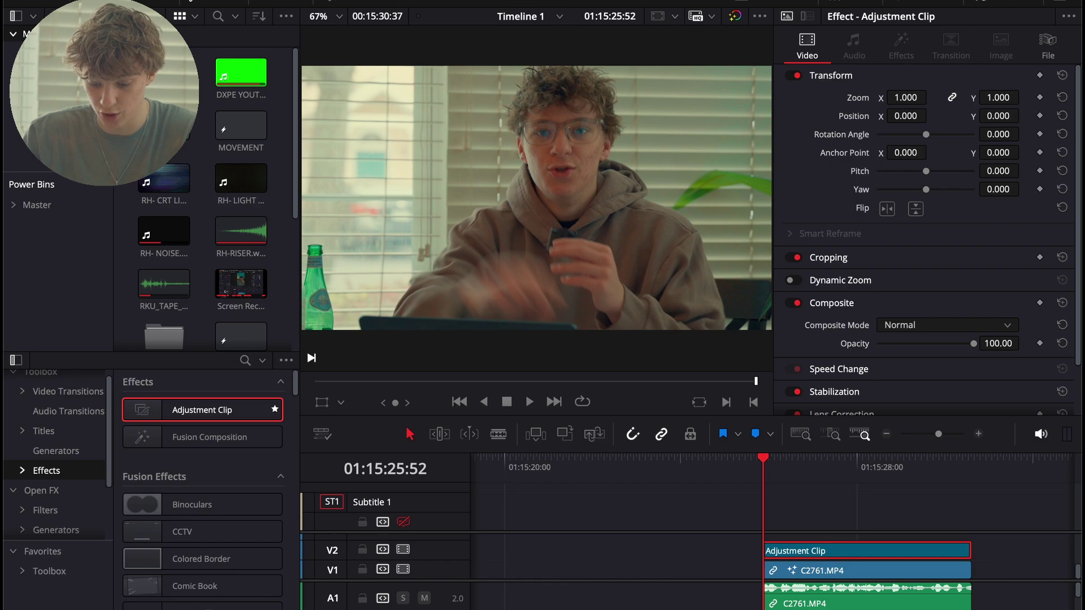
key("shift+5")
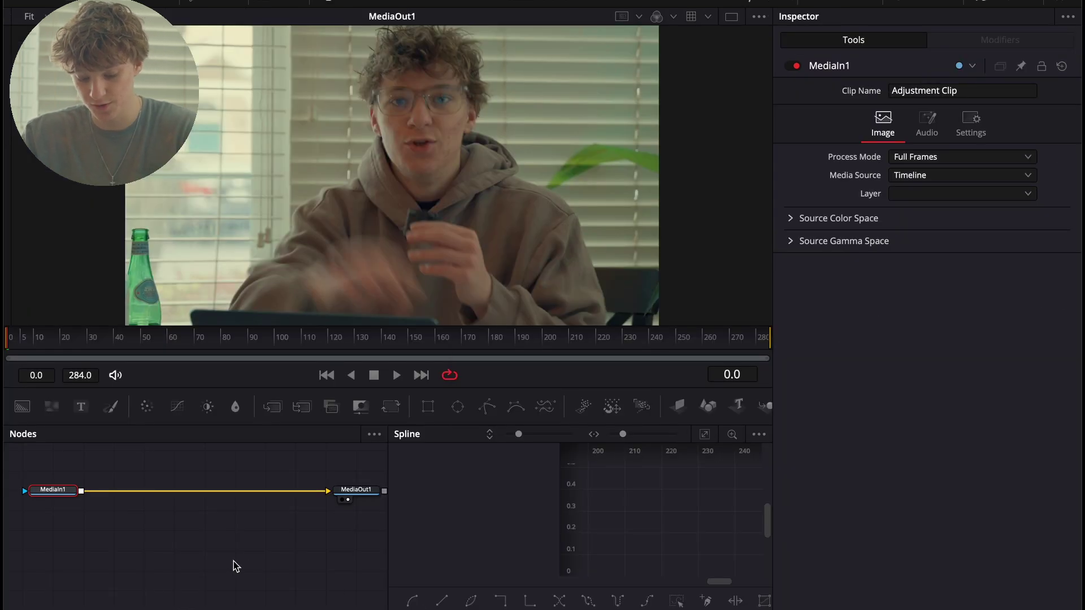
key("shift+space")
type("transform")
key("Return")
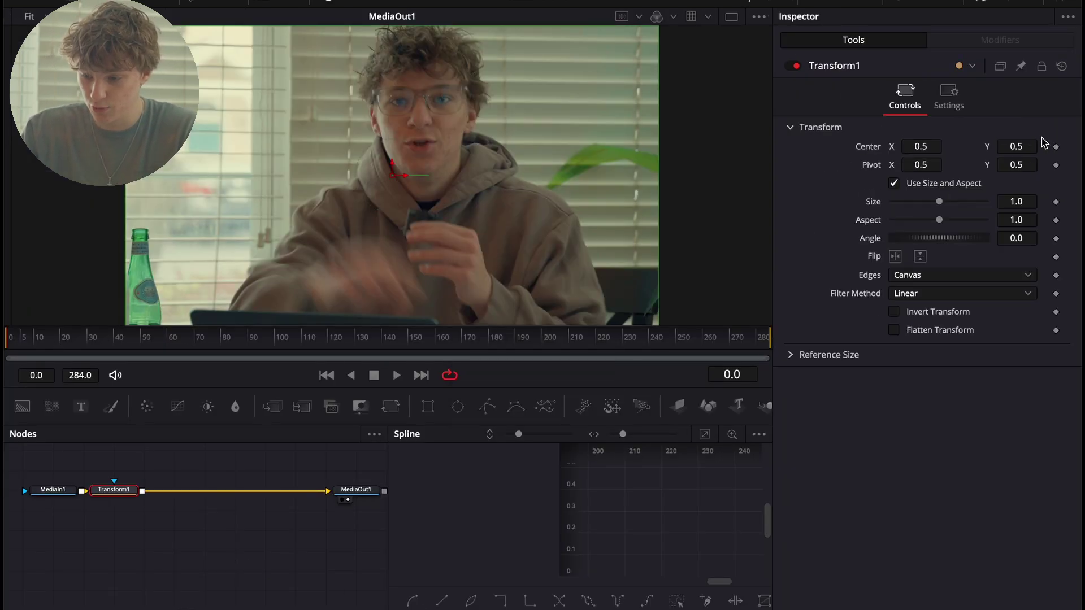
- Keyframe Transform1's Size from 2.9 at frame 0 to 1 at frame 23
left_click_drag(939, 202, 965, 212)
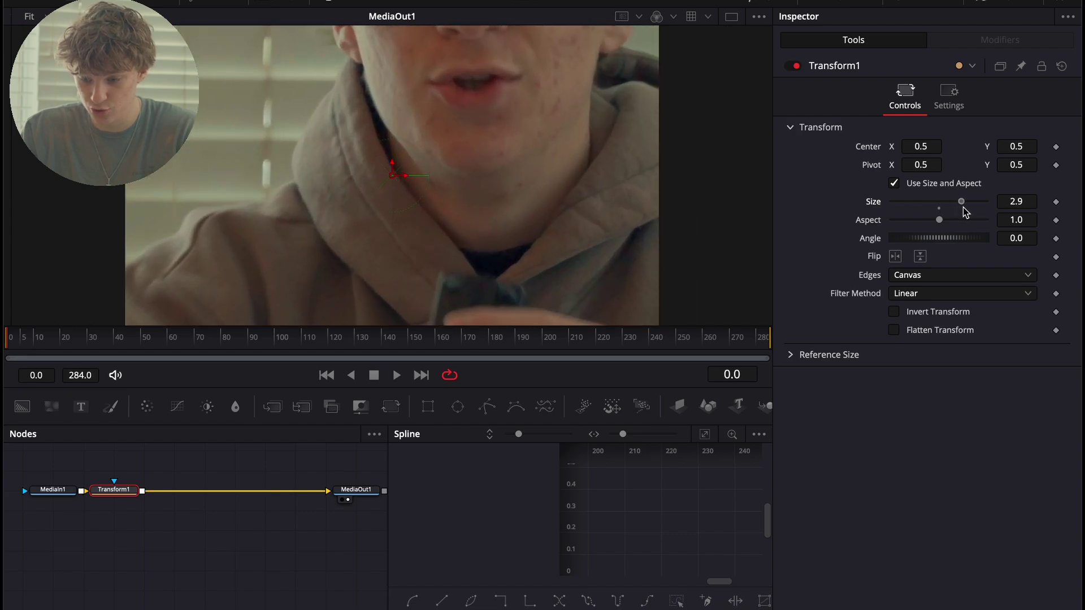
left_click(1055, 201)
left_click_drag(21, 350, 70, 347)
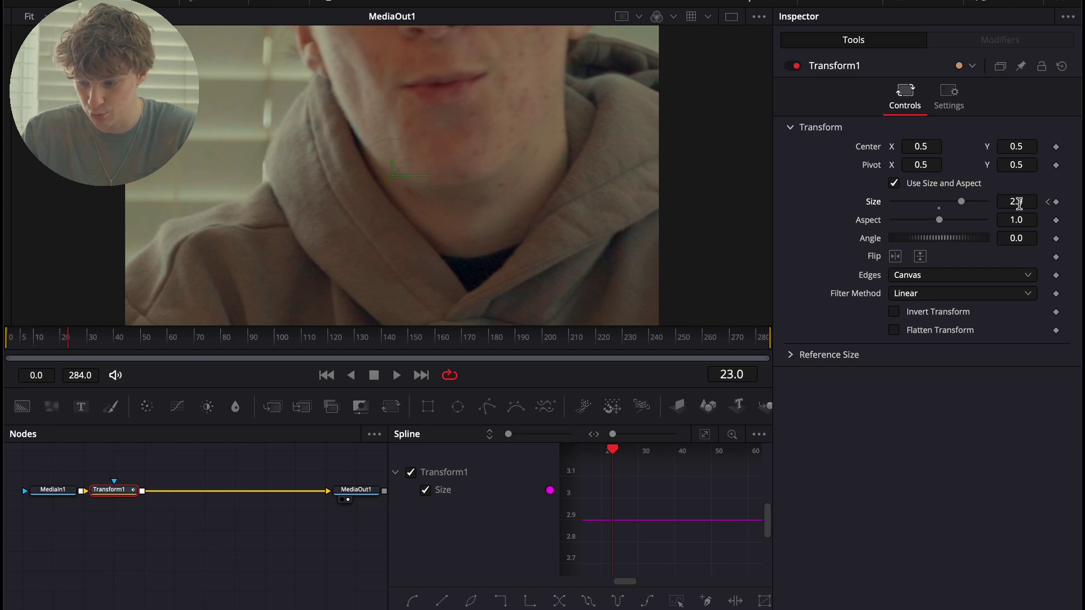
left_click(1016, 202)
type("1")
key("Tab")
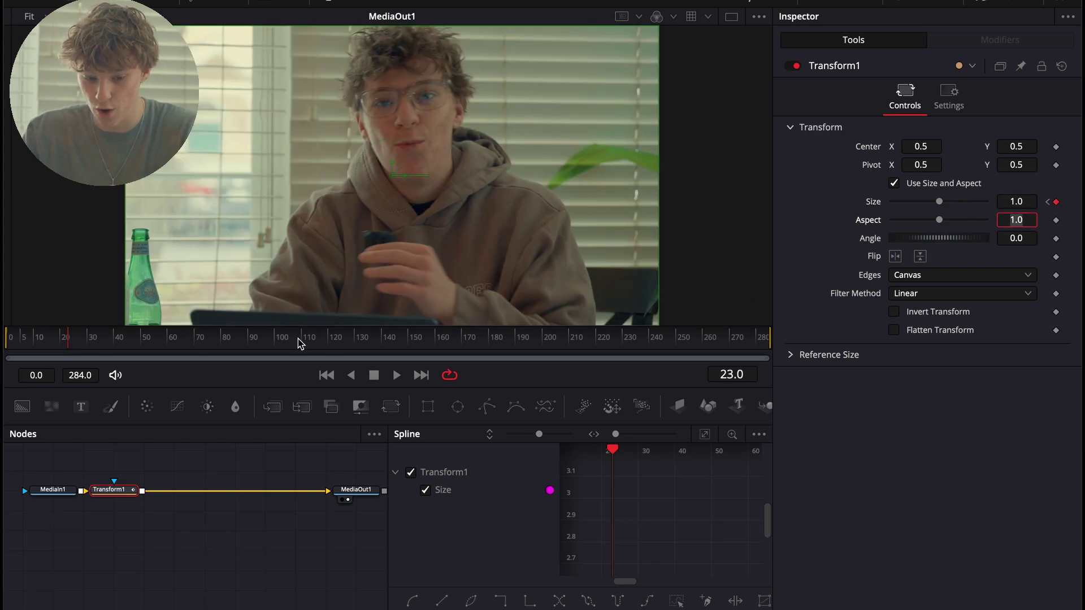
- Play back the Transform1 zoom-out animation from frame 0 to examine the movement
left_click_drag(70, 339, 6, 341)
key("space")
left_click(220, 456)
key("space")
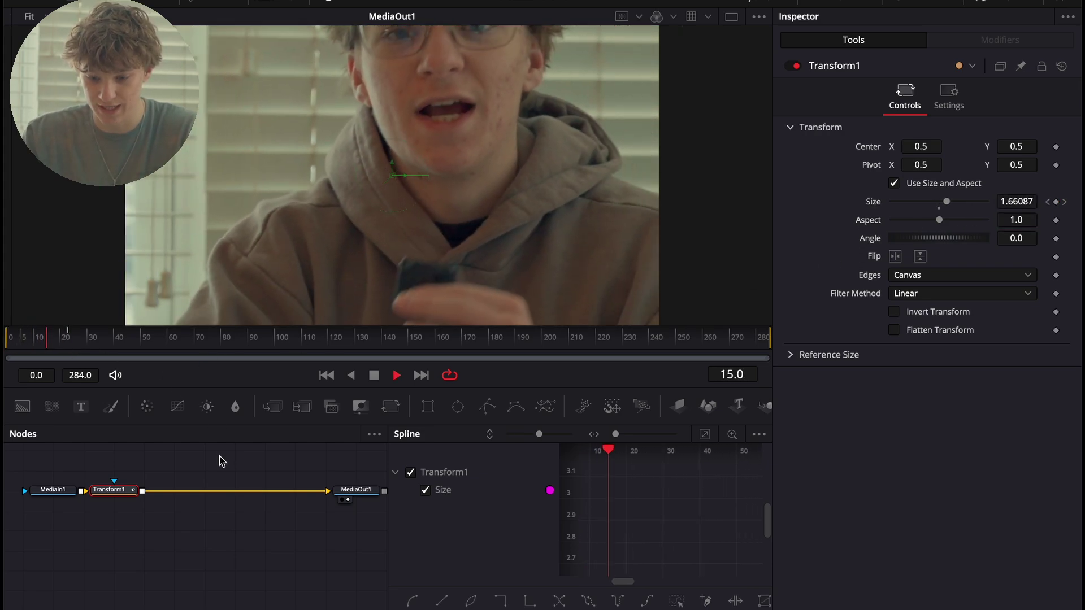
key("space")
left_click_drag(103, 341, 5, 347)
key("space")
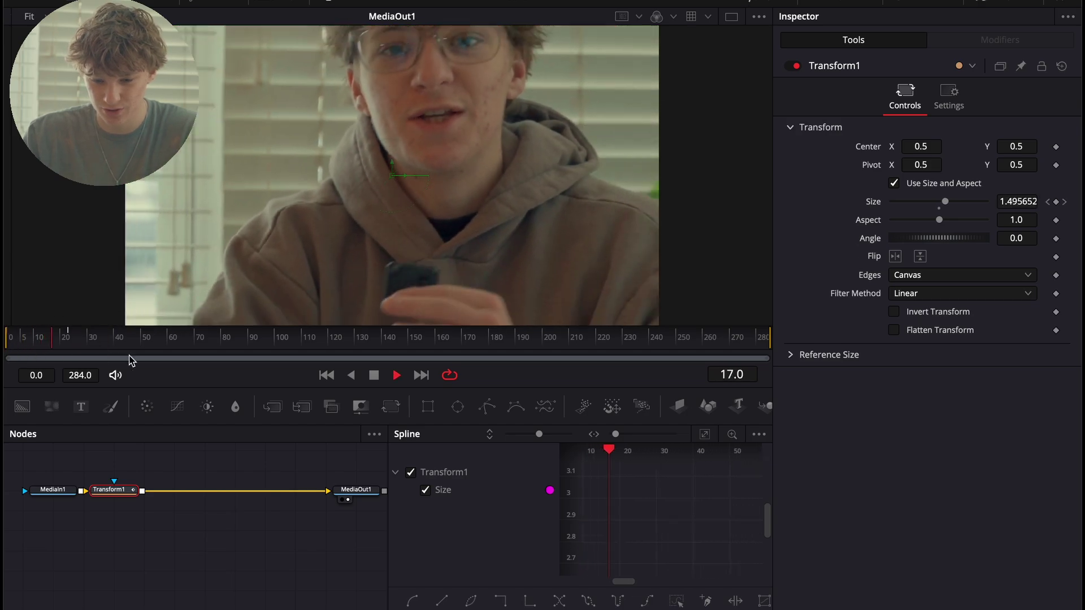
key("space")
- Enable Motion Blur on Transform1 and set its Quality to 6
left_click(956, 116)
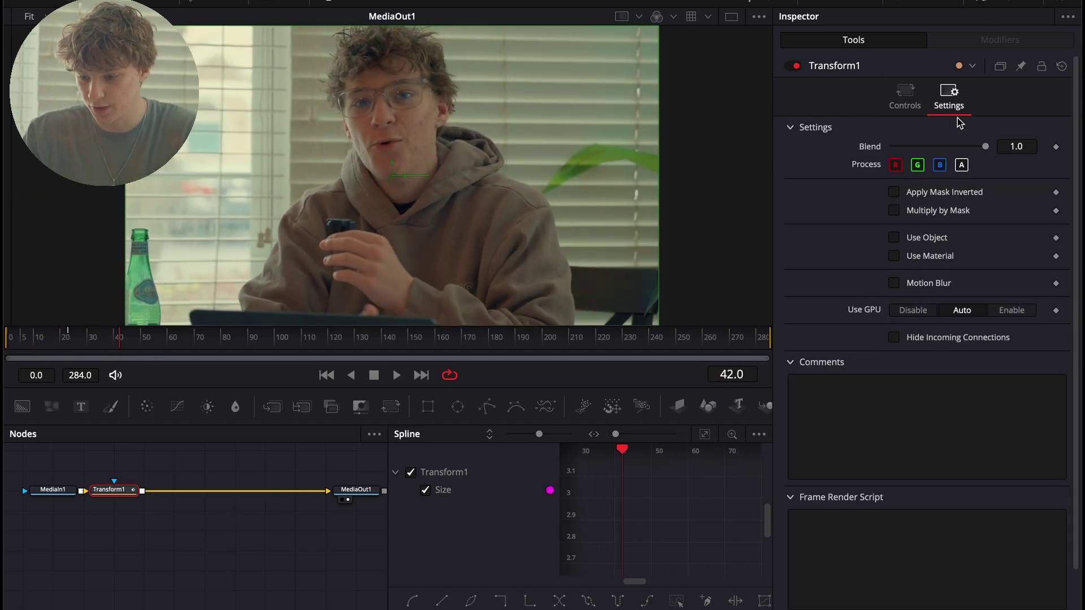
left_click(895, 285)
left_click_drag(910, 301, 947, 306)
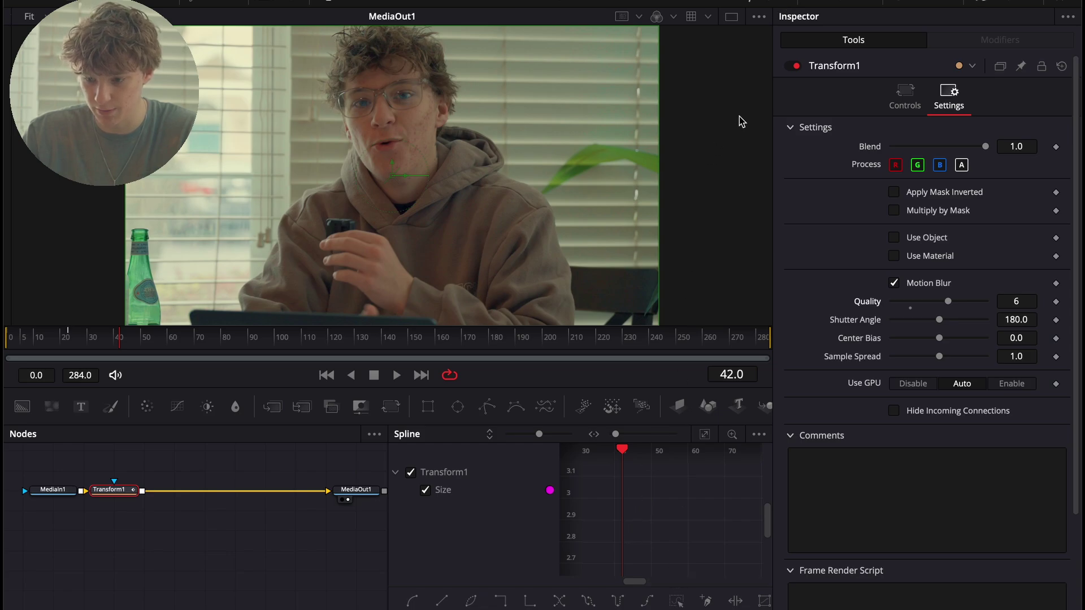
- Fit Transform1's Size curve in the Spline editor, apply In-out Cubic easing to all its keyframes and preview the motion
left_click(762, 1)
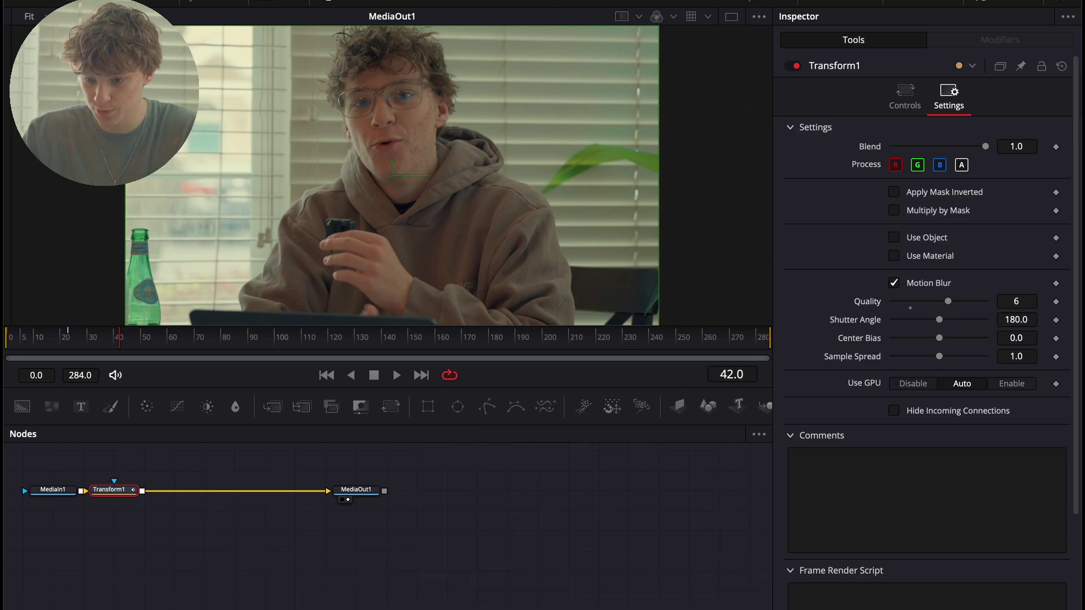
left_click(775, 2)
left_click(705, 436)
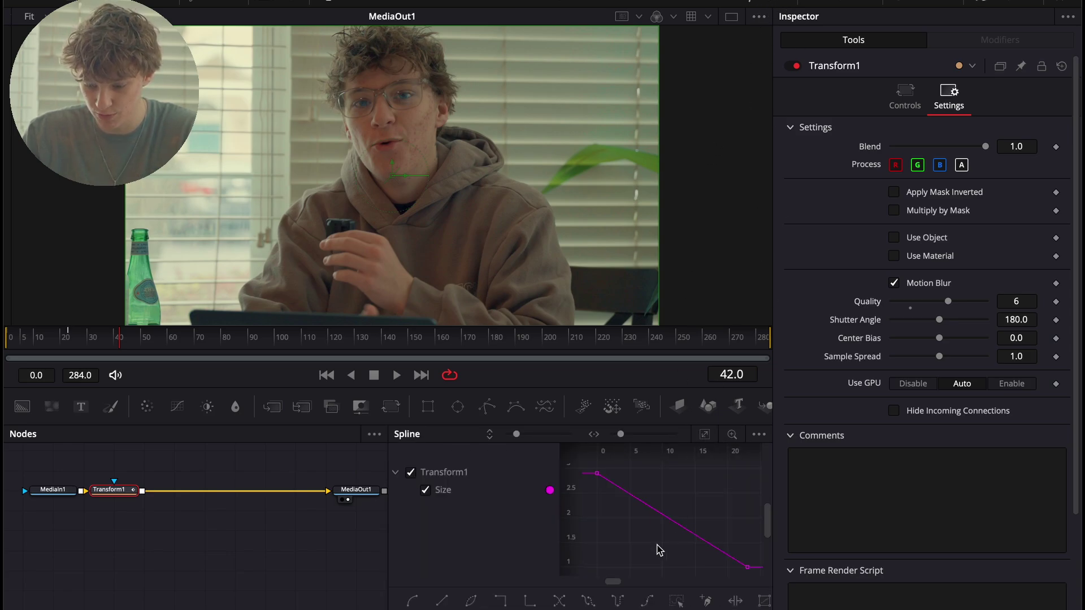
key("super+a")
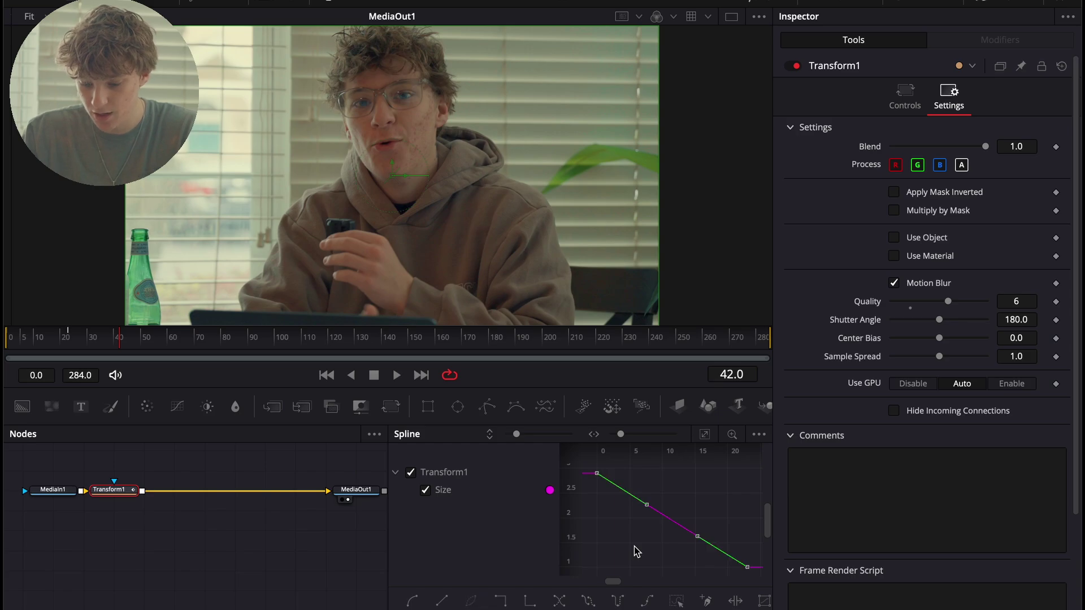
right_click(636, 552)
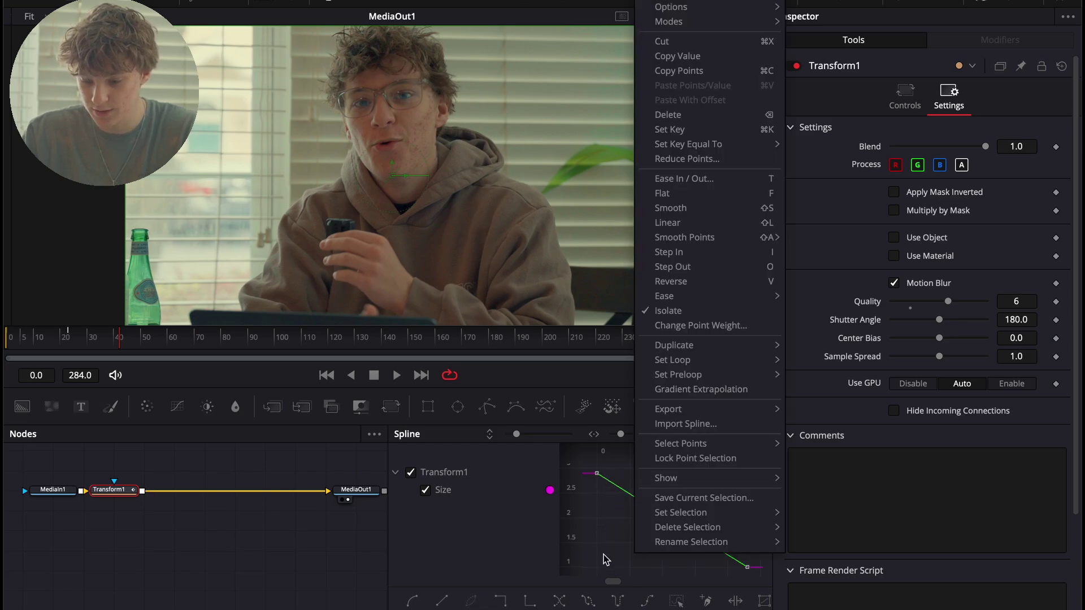
mouse_move(693, 294)
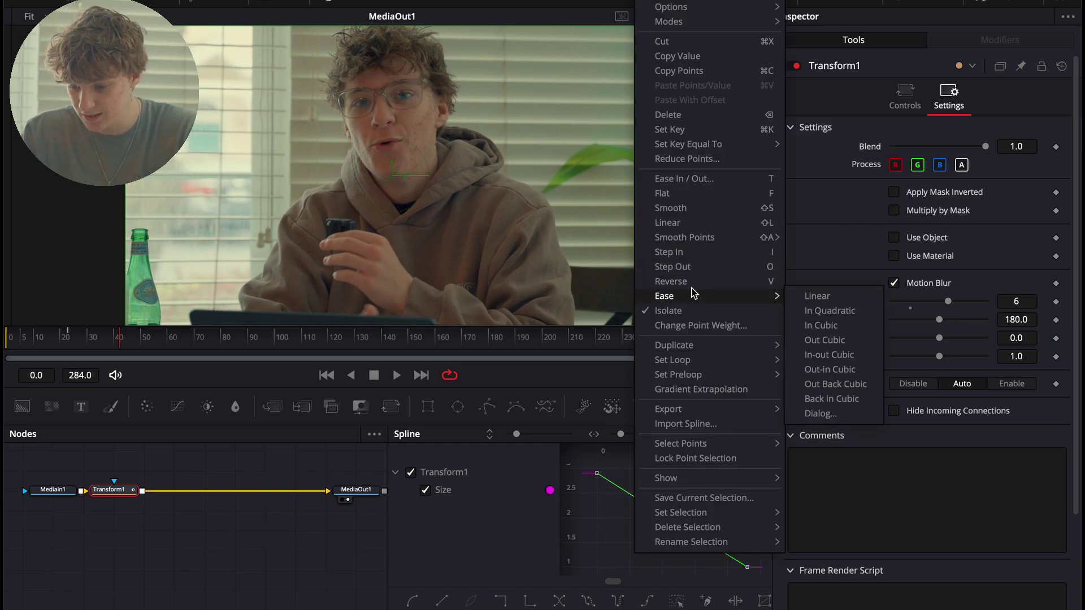
left_click(829, 354)
key("space")
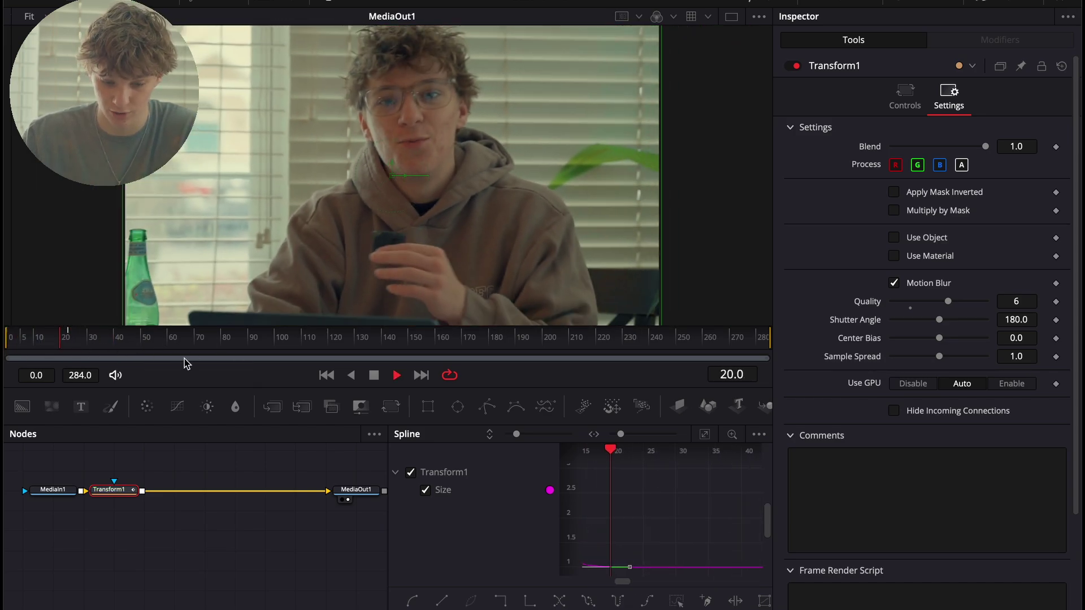
left_click(75, 347)
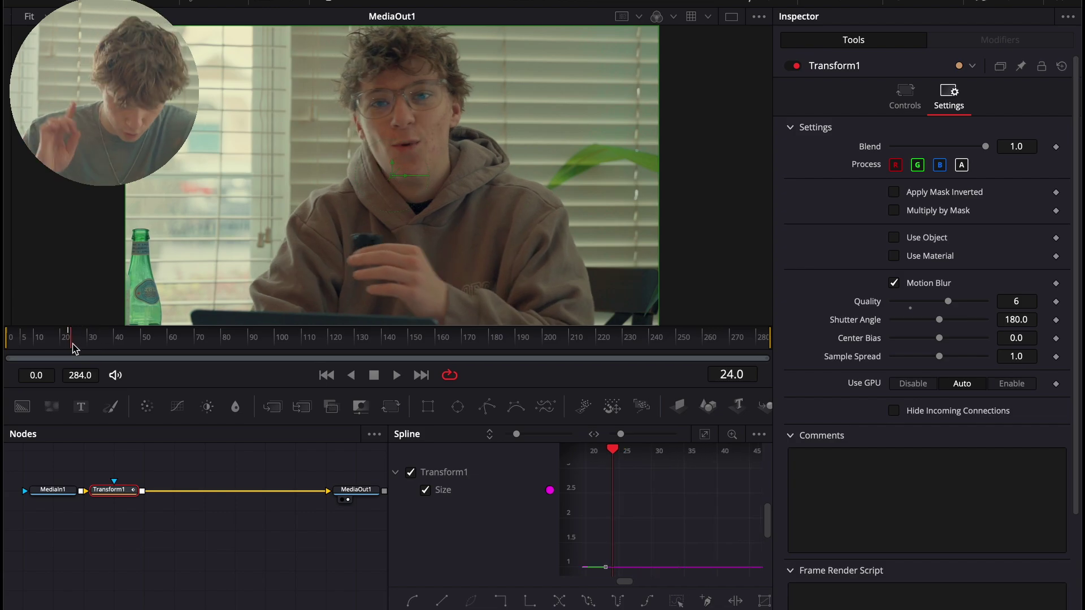
- Add a Camera Shake node after Transform1 and check its effect around frame 15
left_click_drag(110, 489, 116, 492)
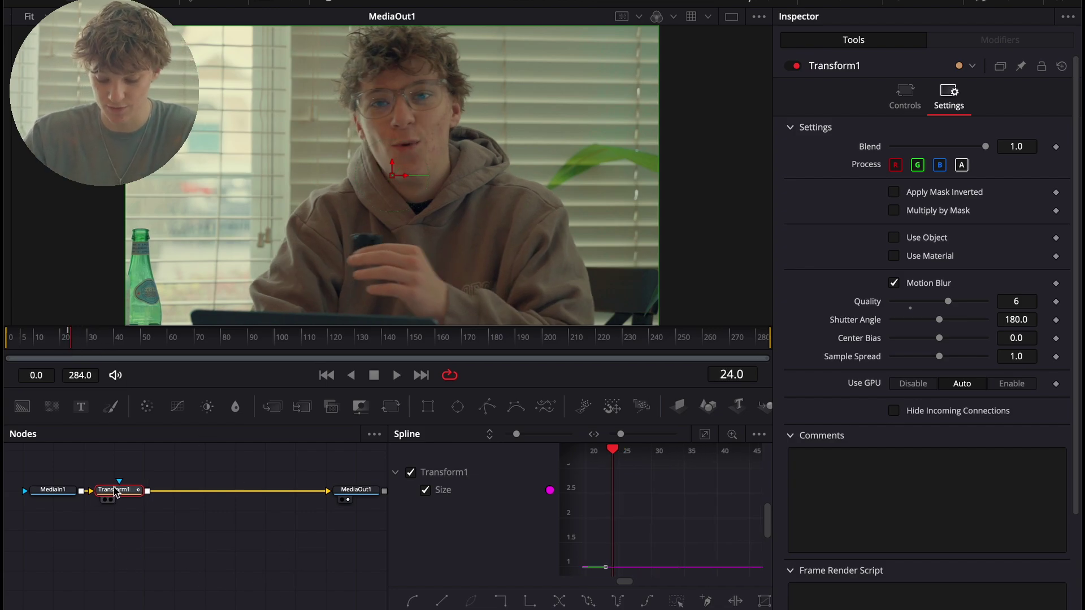
key("shift+space")
type("shak")
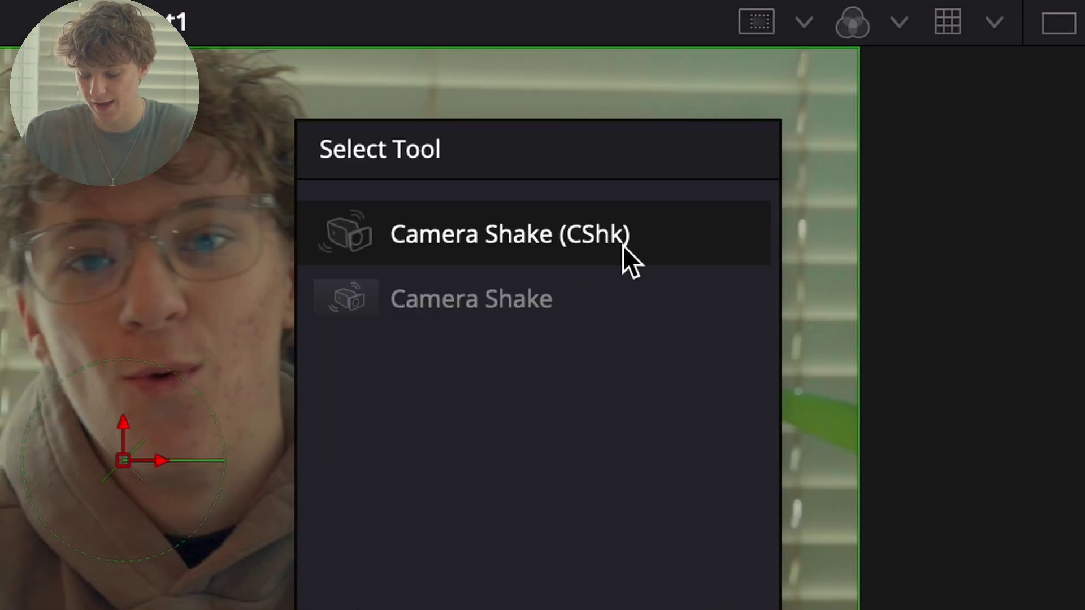
double_click(622, 245)
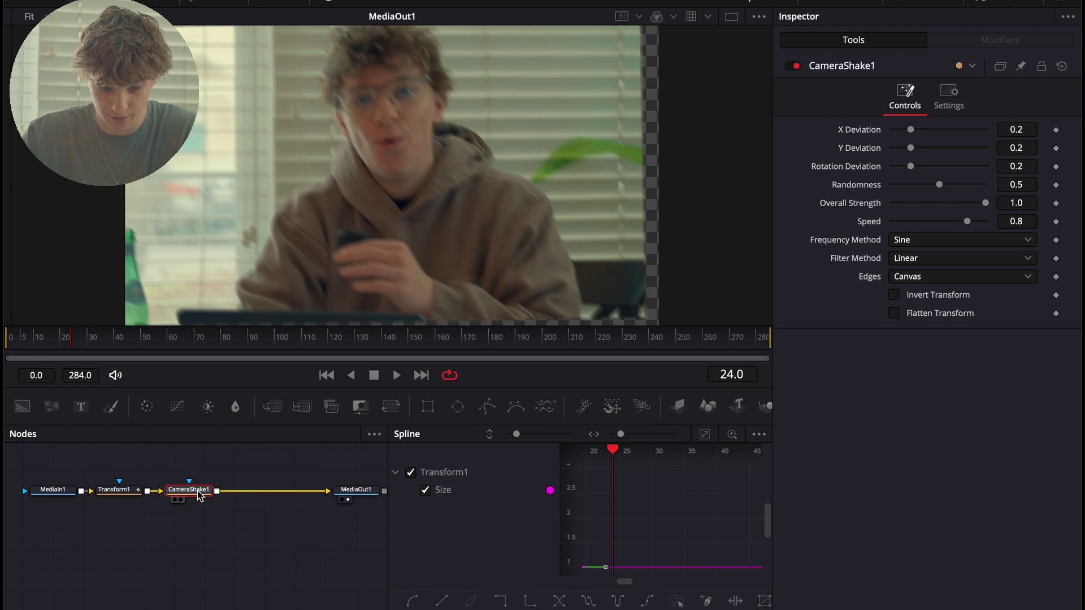
left_click_drag(79, 338, 56, 347)
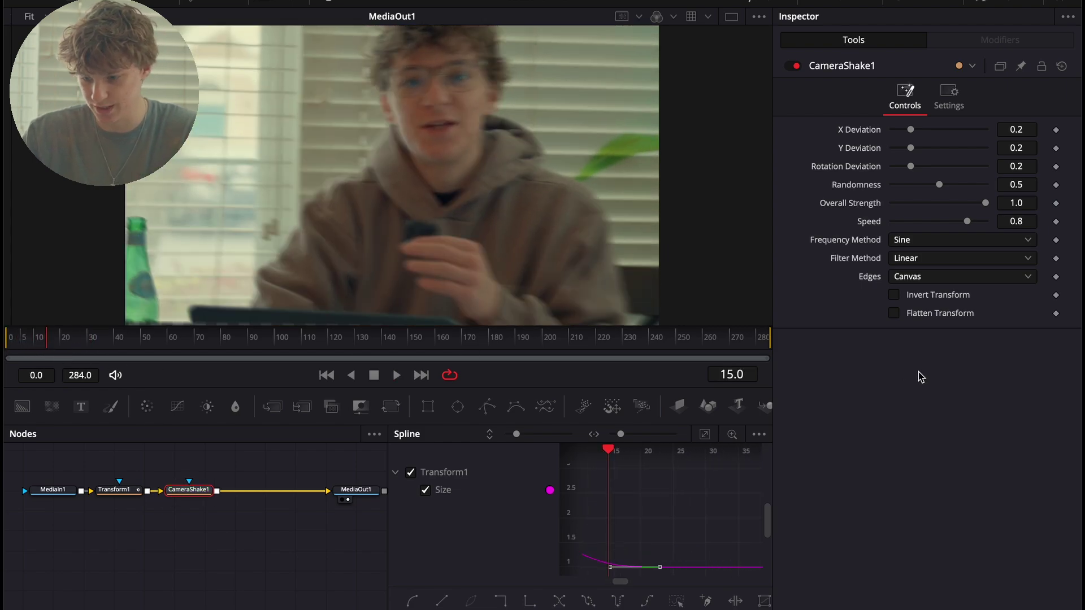
- Set CameraShake1's Edges to Mirror, X Deviation to 0.016 and Y Deviation to 0.024, and preview the shake
left_click(904, 277)
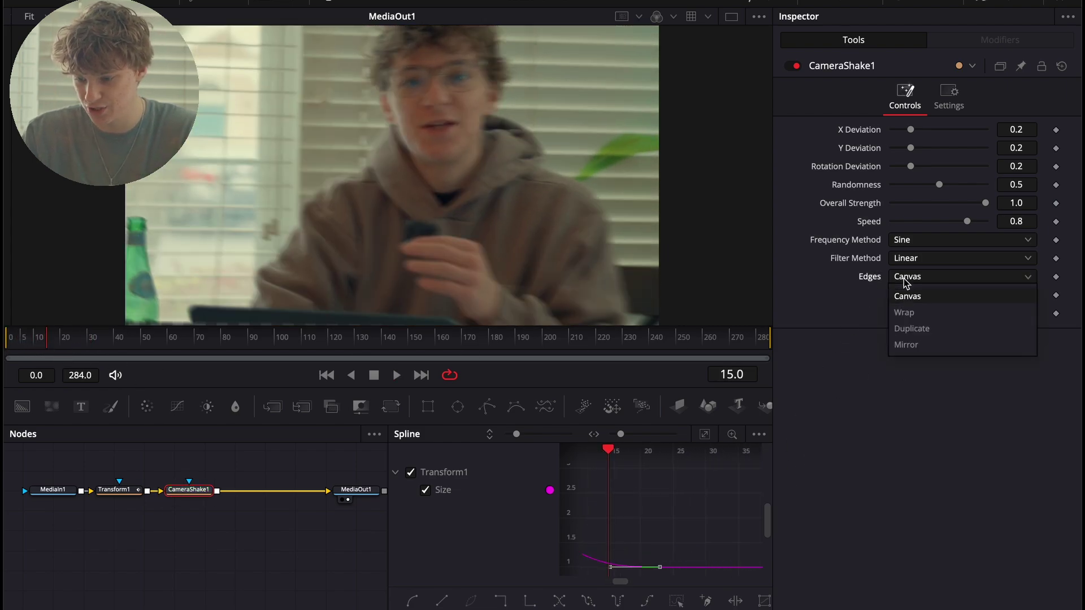
left_click(906, 345)
left_click_drag(910, 130, 898, 154)
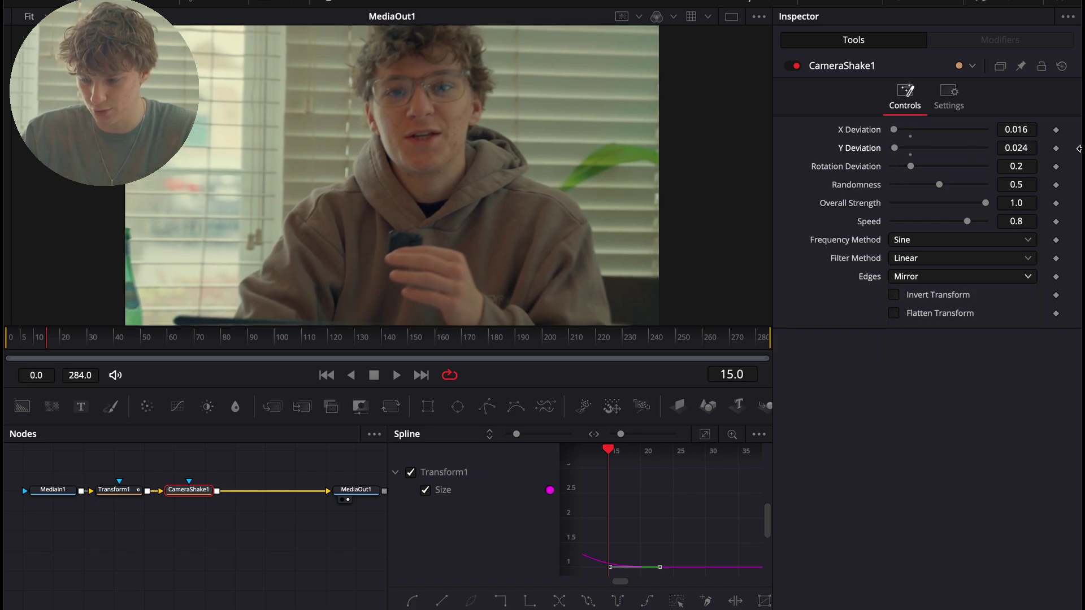
left_click_drag(56, 334, 7, 344)
key("space")
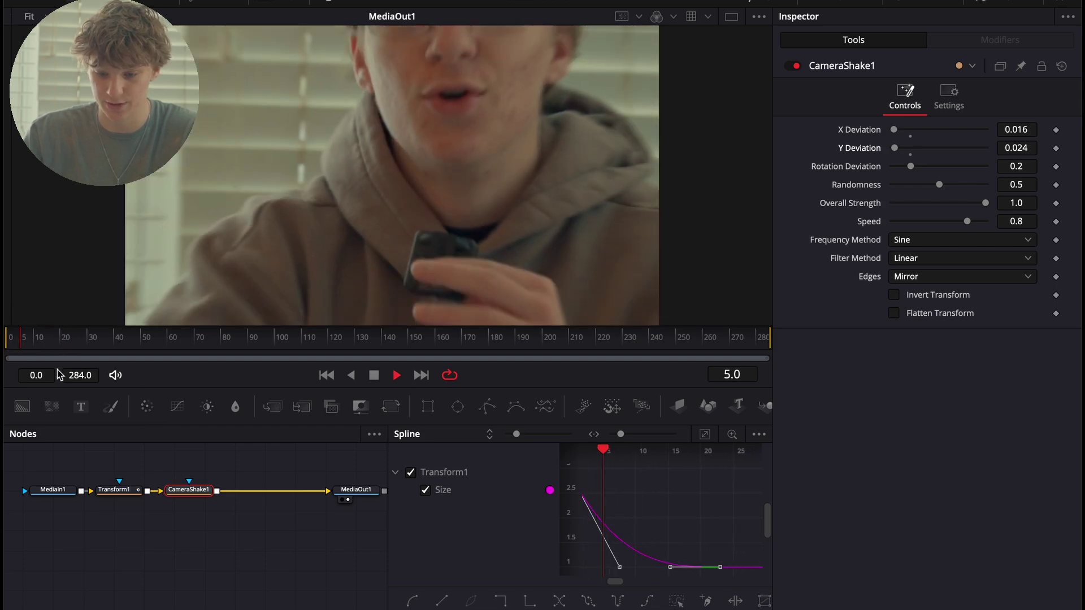
key("space")
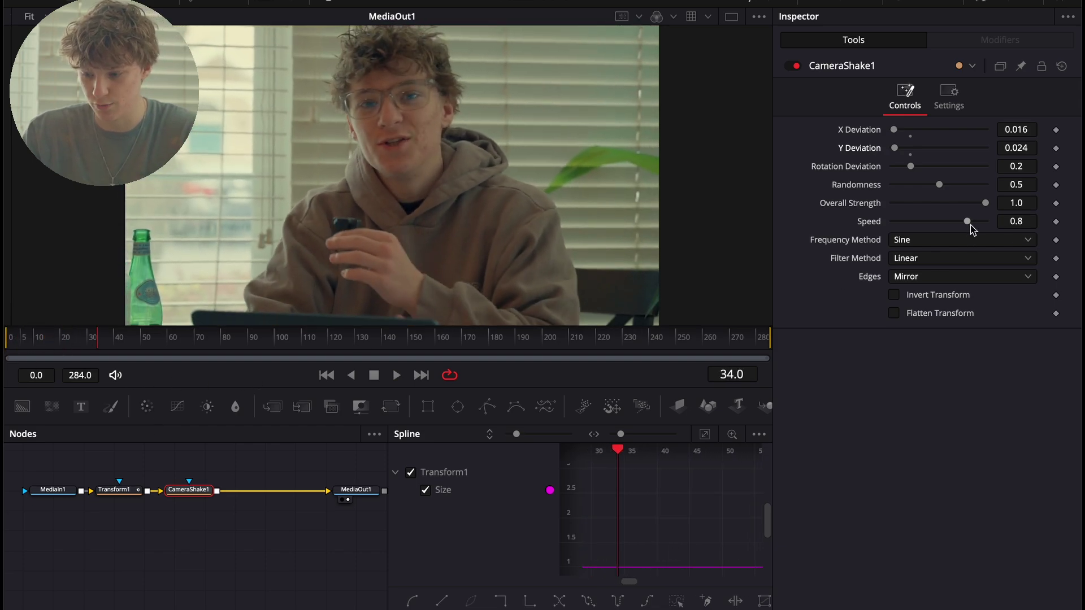
- Lower CameraShake1's Speed to 0.165 and Overall Strength to 0.126, and play the result
left_click_drag(967, 220, 907, 221)
left_click_drag(984, 204, 903, 208)
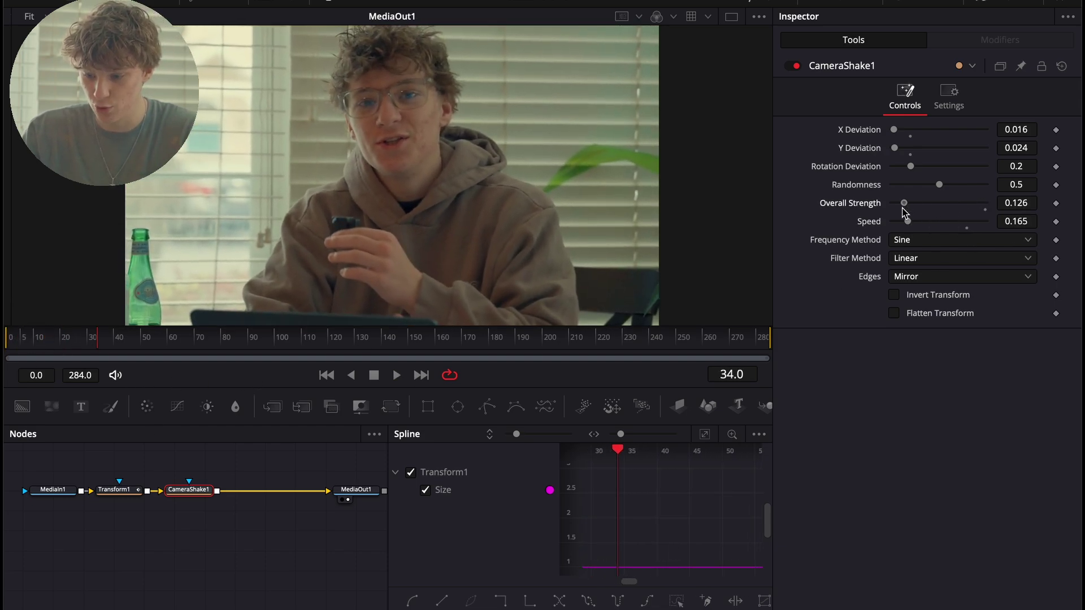
key("space")
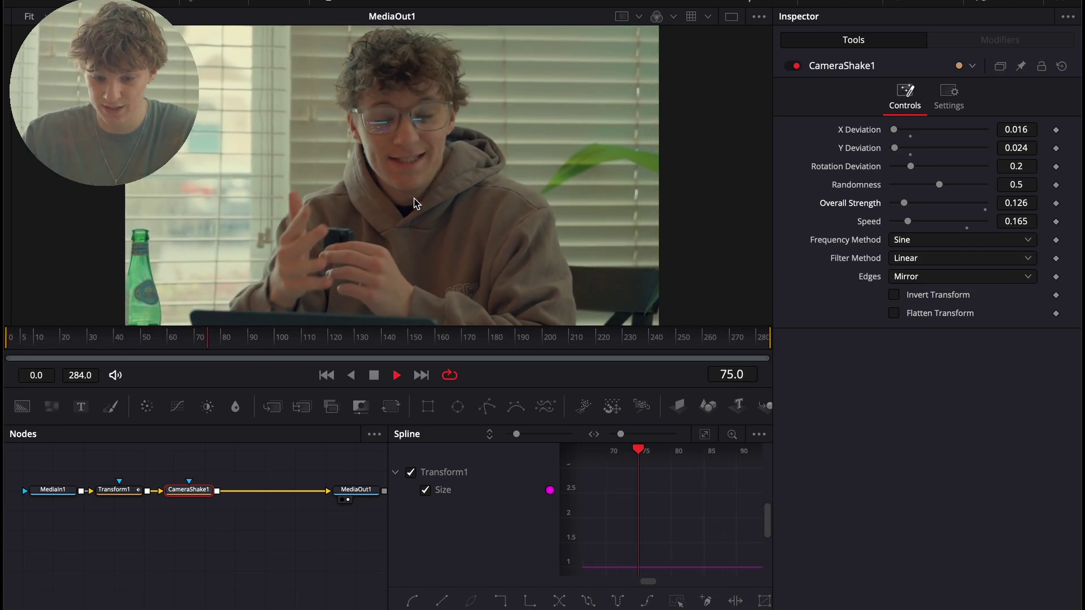
key("space")
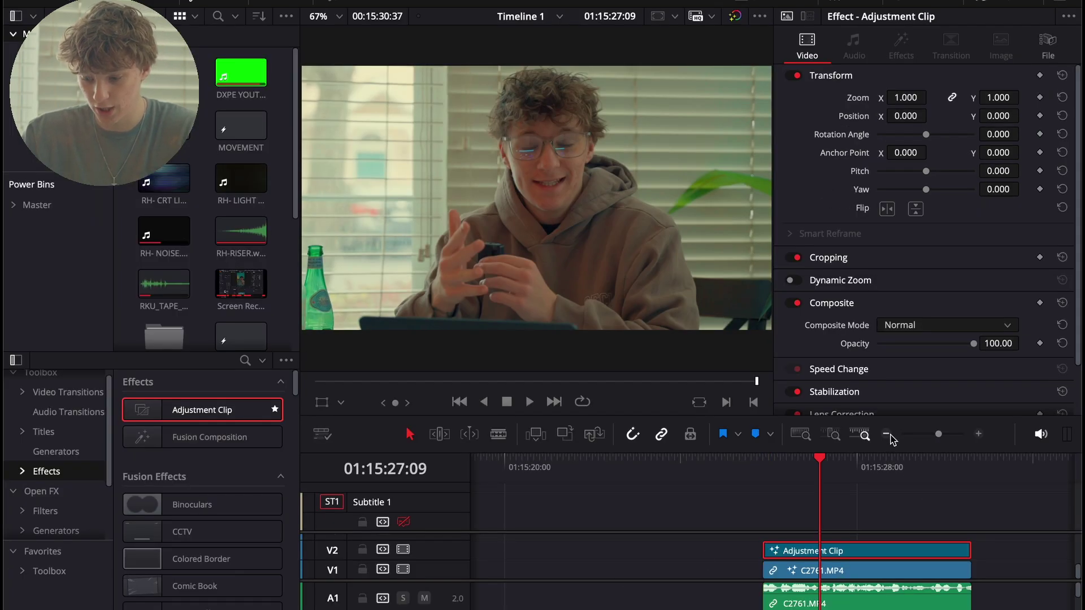
- Back on the Edit page, check the Show Power Bins option, expand the Master power bin and open its EFFECTS bin
scroll(813, 509, "down", 3)
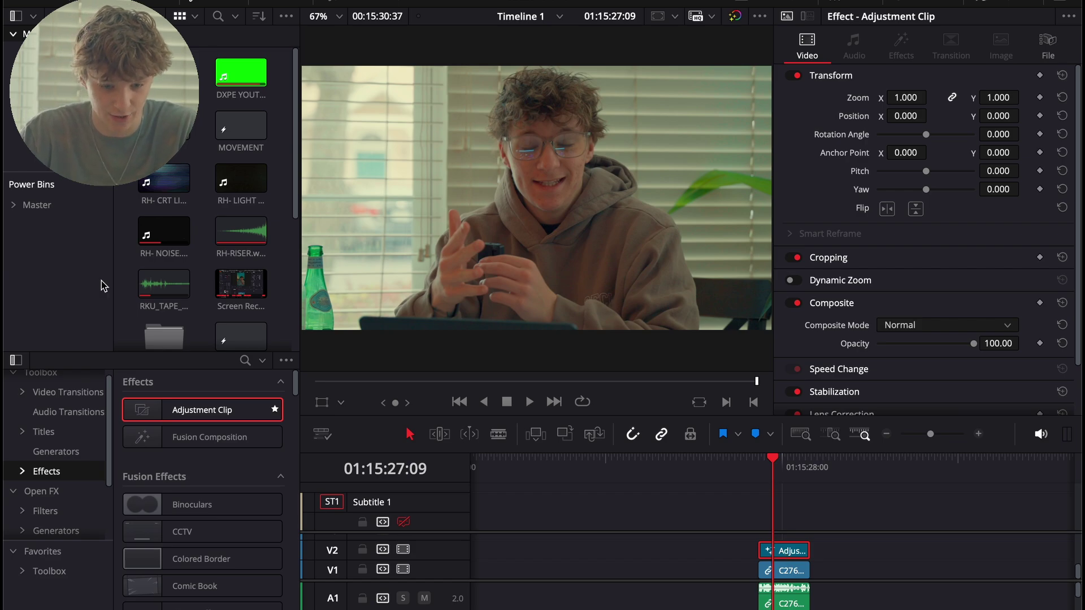
left_click(287, 17)
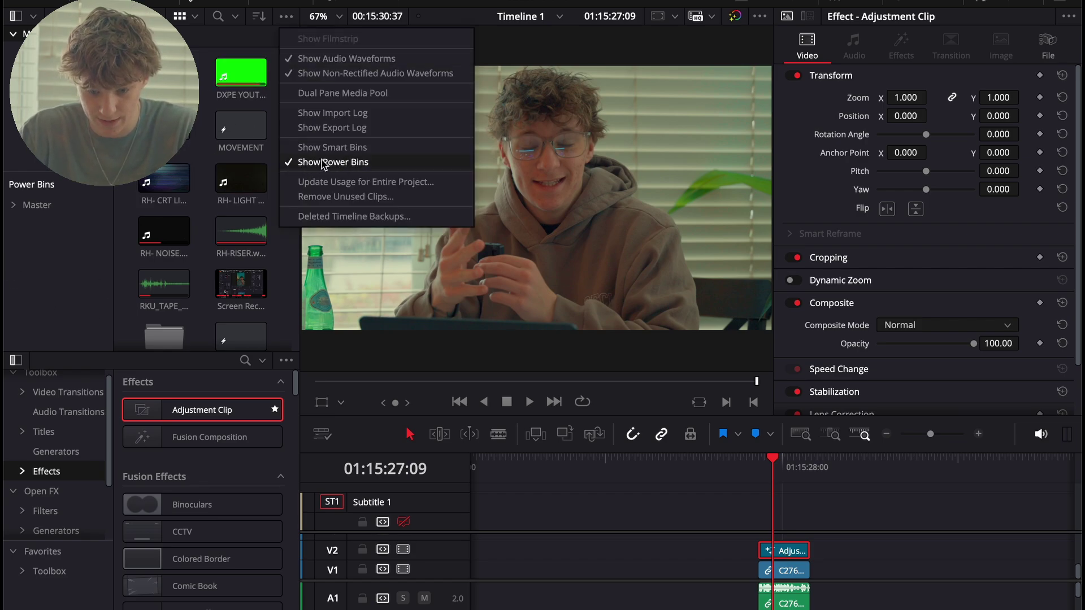
left_click(59, 255)
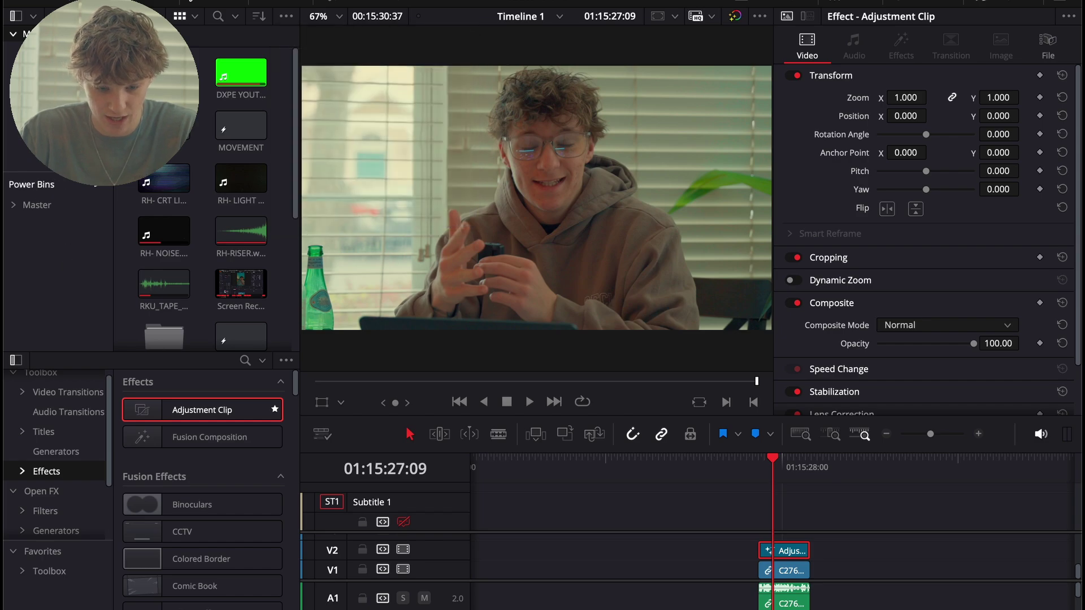
left_click(16, 209)
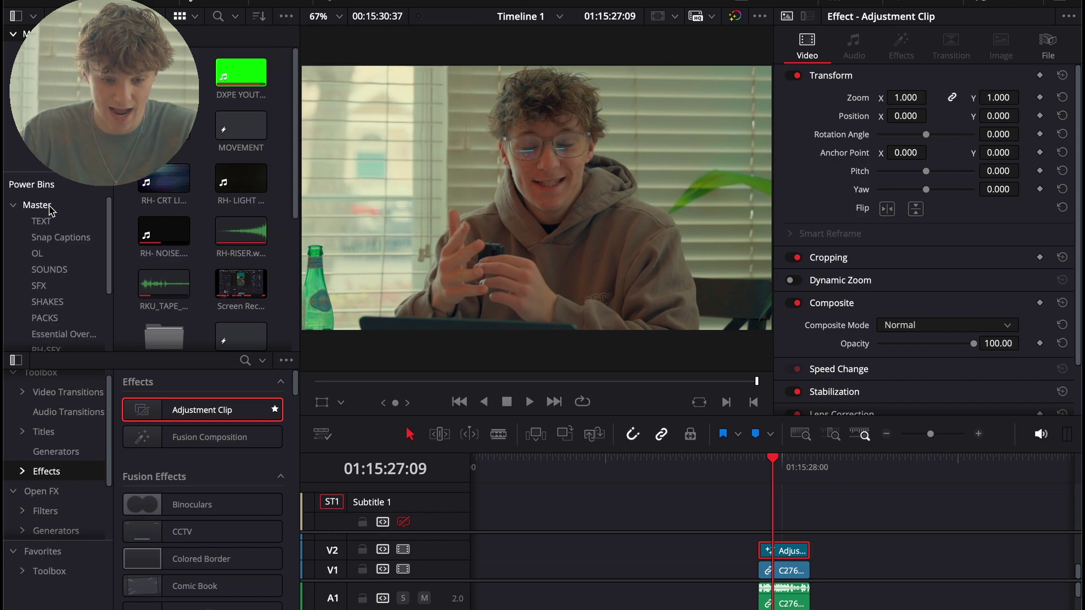
scroll(51, 308, "down", 2)
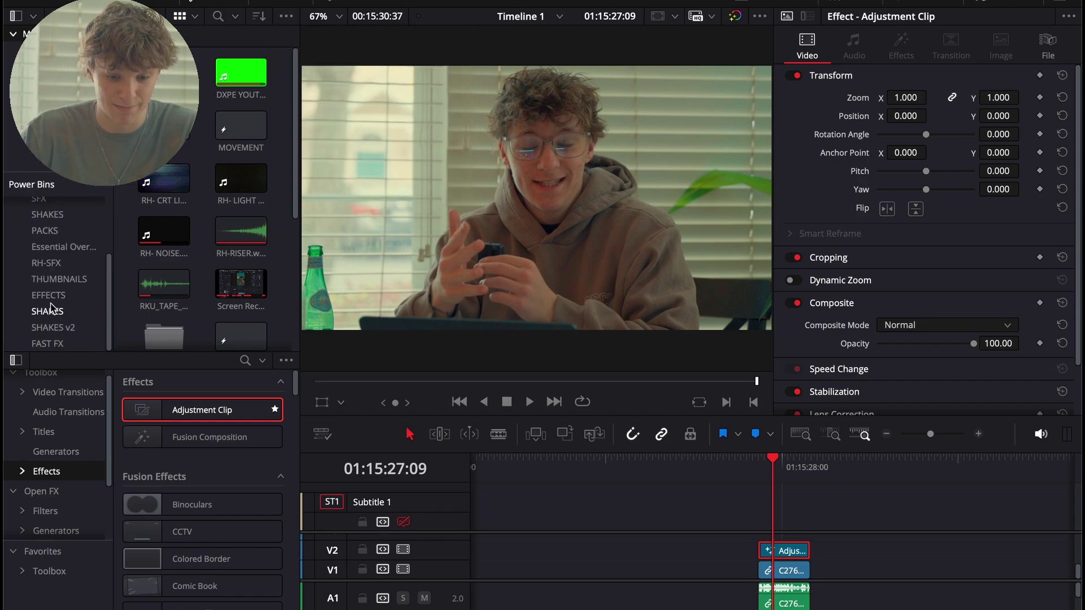
left_click(84, 226)
right_click(84, 226)
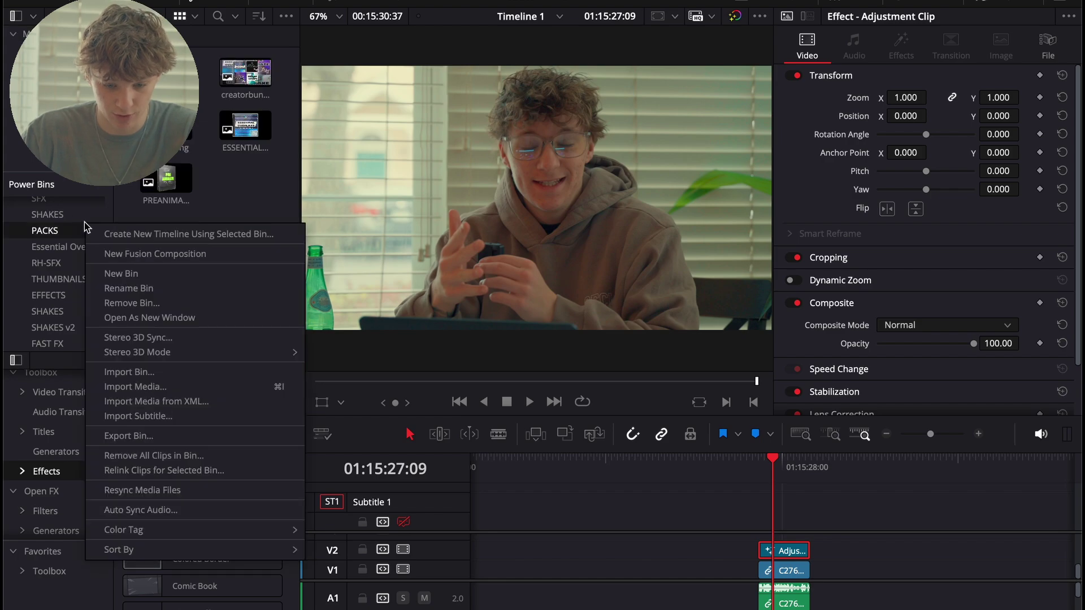
left_click(48, 297)
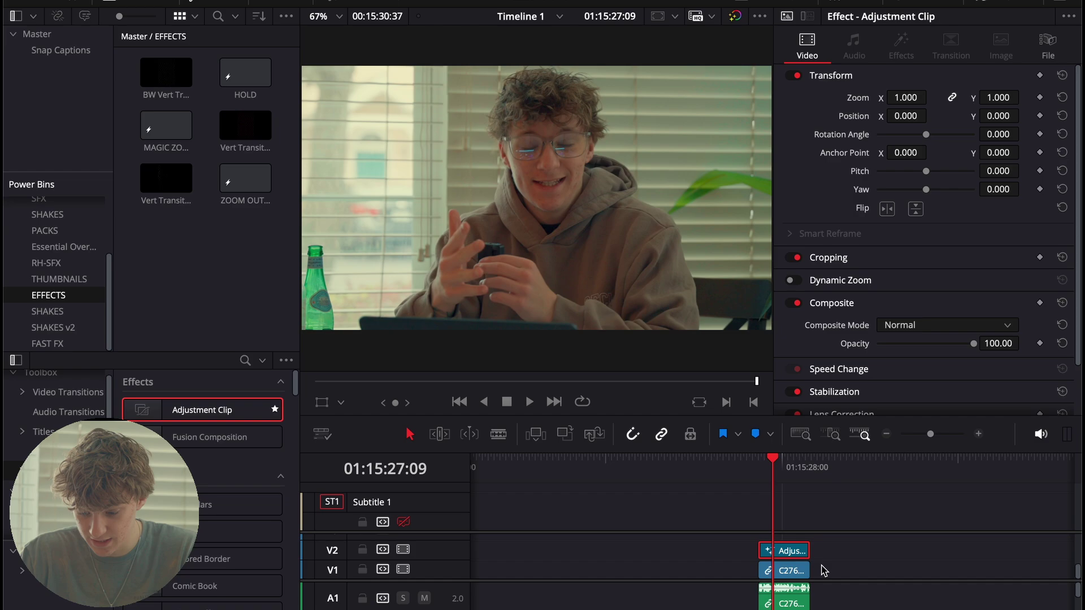
- Save the V2 adjustment clip into the EFFECTS power bin and rename it ZOOM OUT X SHAKE
left_click_drag(781, 553, 183, 250)
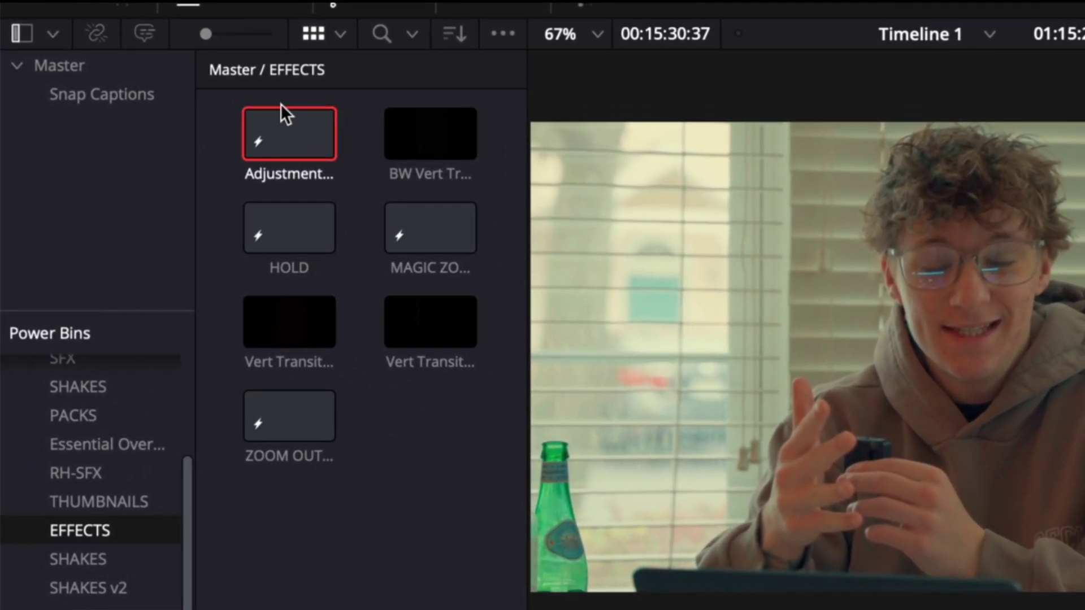
left_click(287, 133)
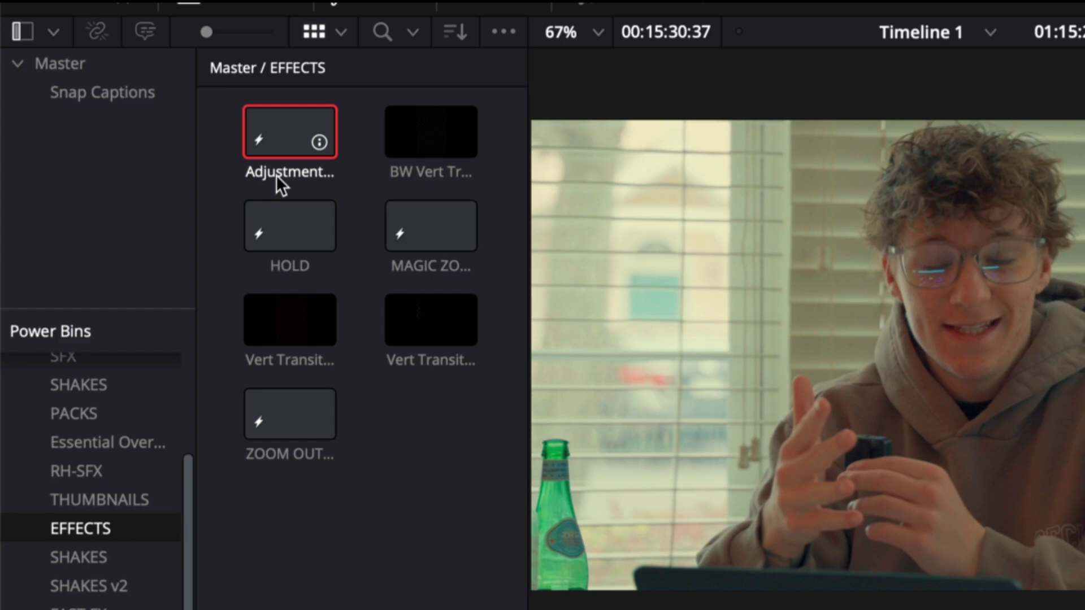
double_click(270, 168)
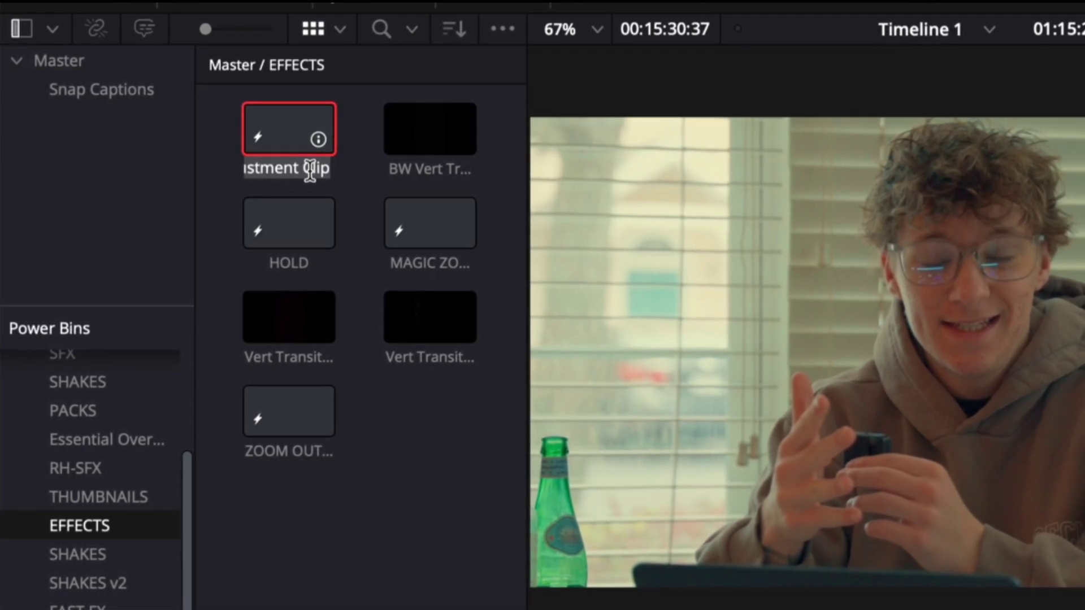
type("ZOOM")
type(" OUT X")
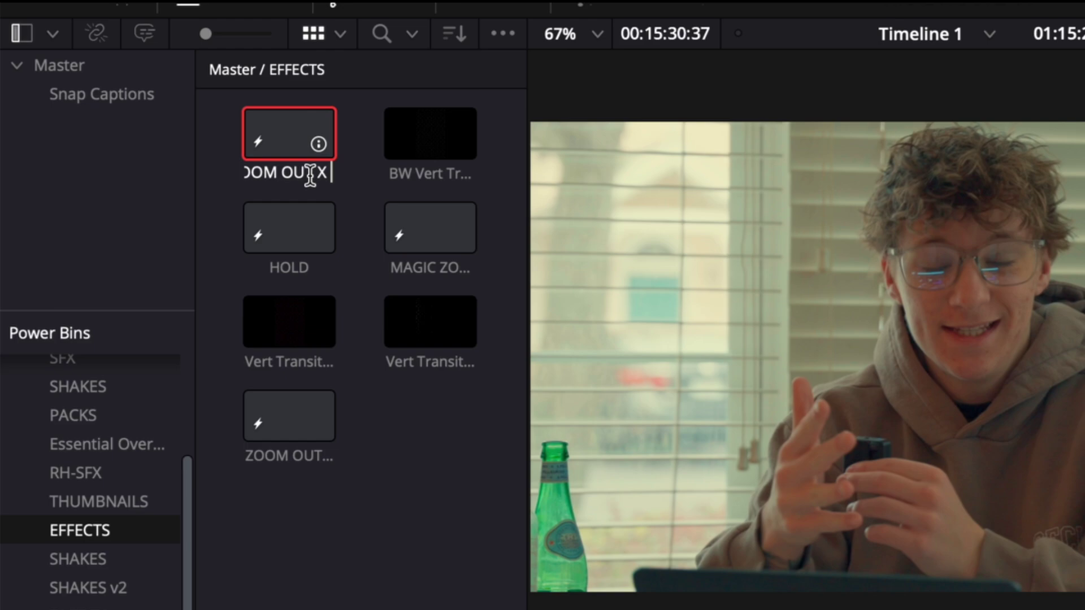
type(" SHAKE")
key("Return")
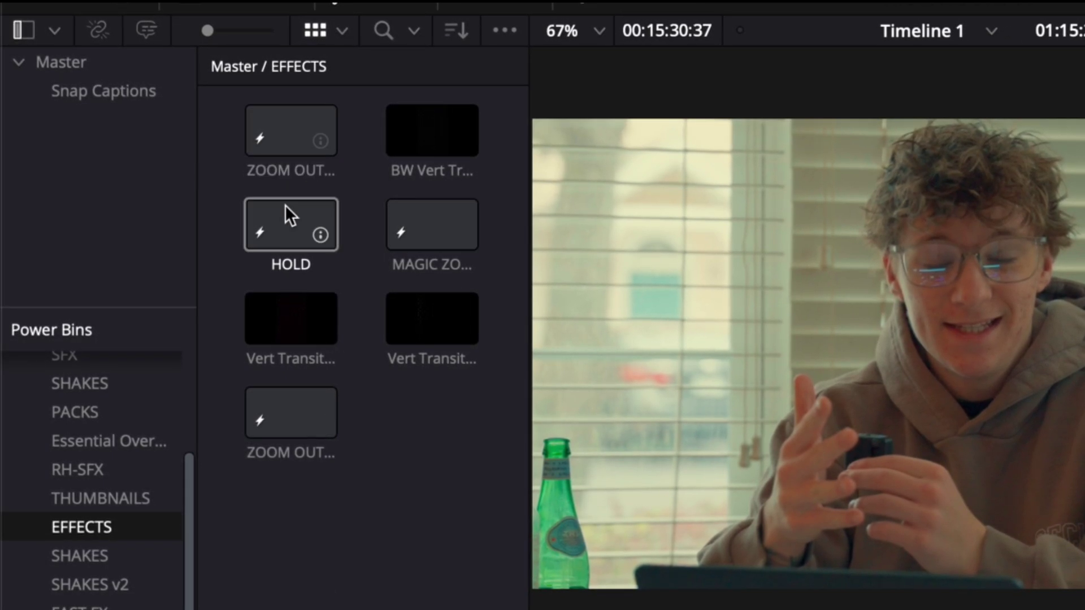
- Place the ZOOM OUT X SHAKE preset from the EFFECTS power bin on V2 above the C2761.MP4 clip and play it
left_click(277, 134)
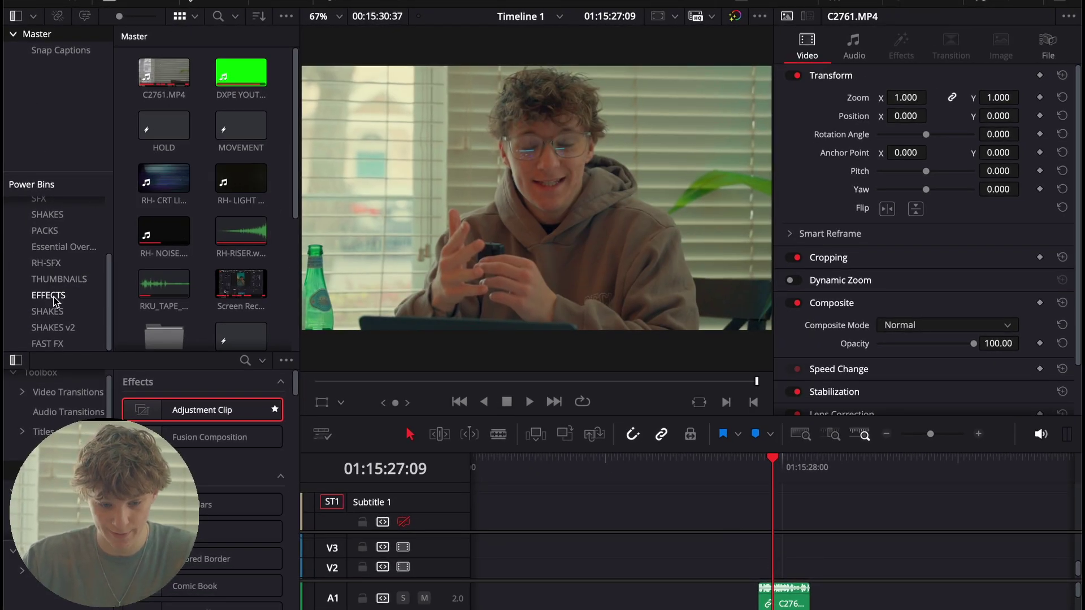
left_click(54, 297)
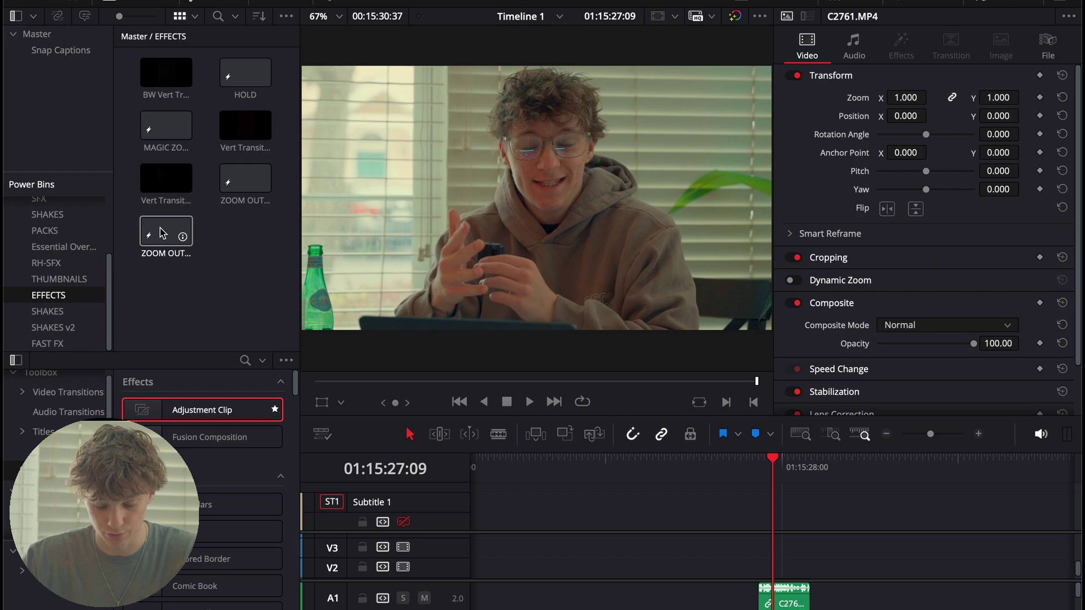
left_click_drag(163, 233, 782, 571)
left_click(759, 465)
key("space")
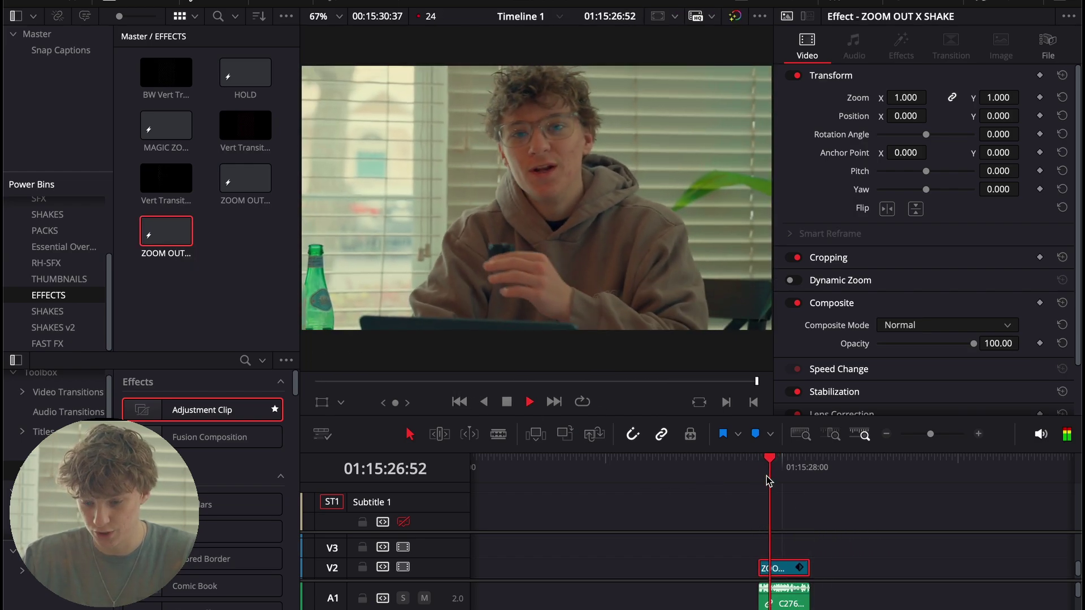
key("space")
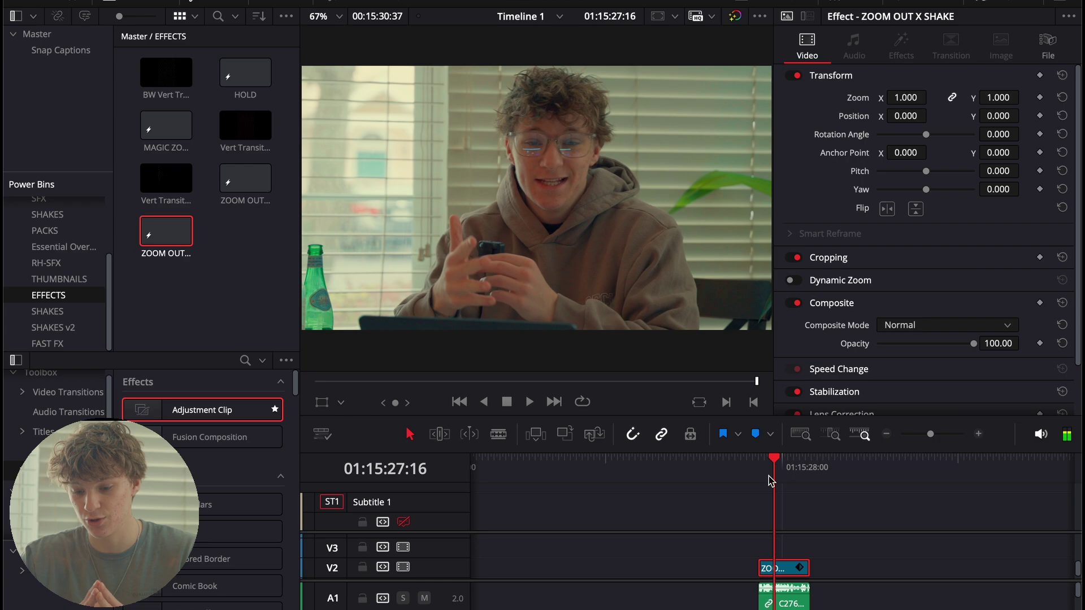